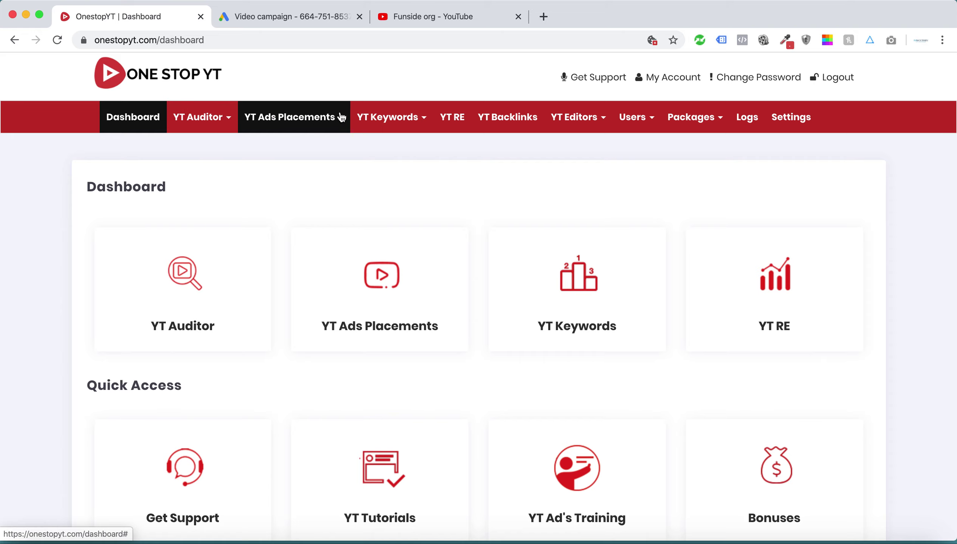
Step: Search Target Video Research for 'retargeting' with results limited to 30
click(315, 120)
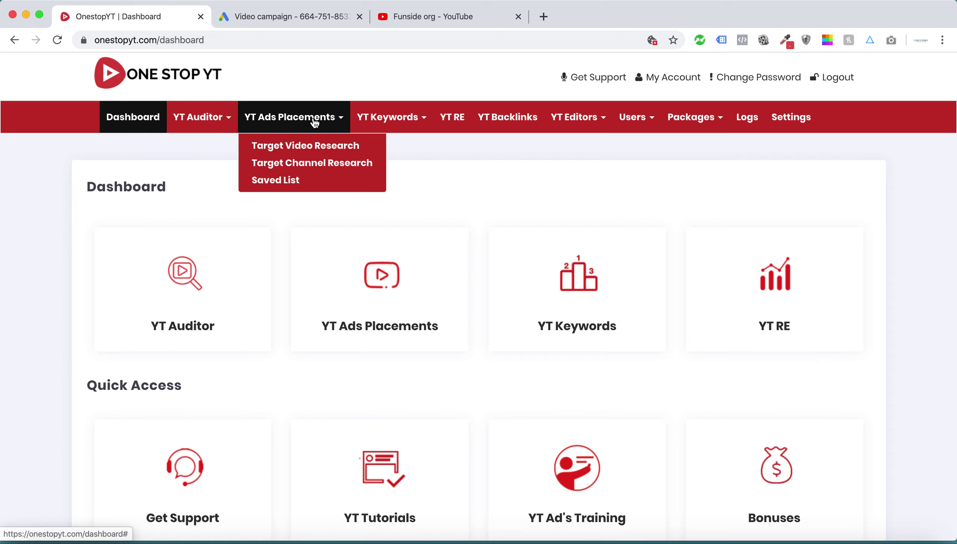
click(288, 151)
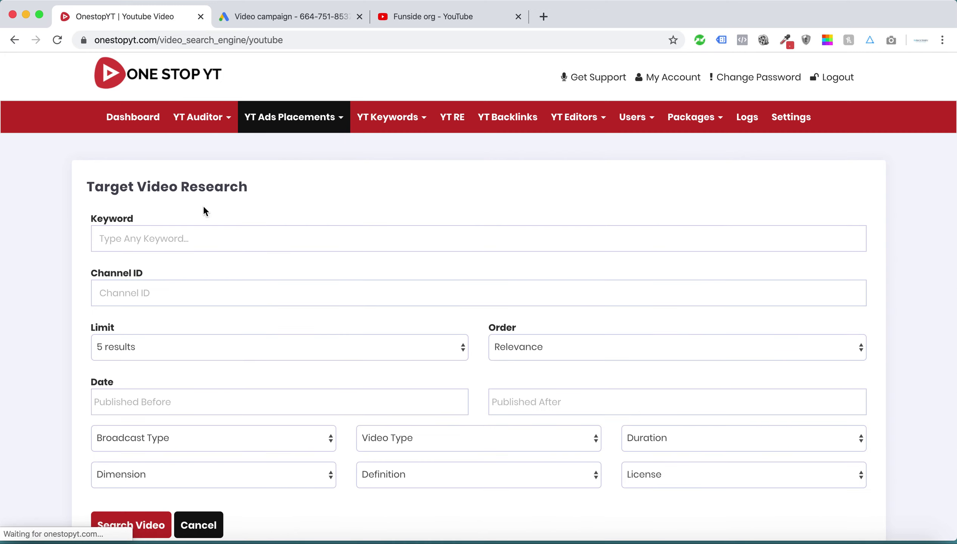
click(173, 238)
text(link)
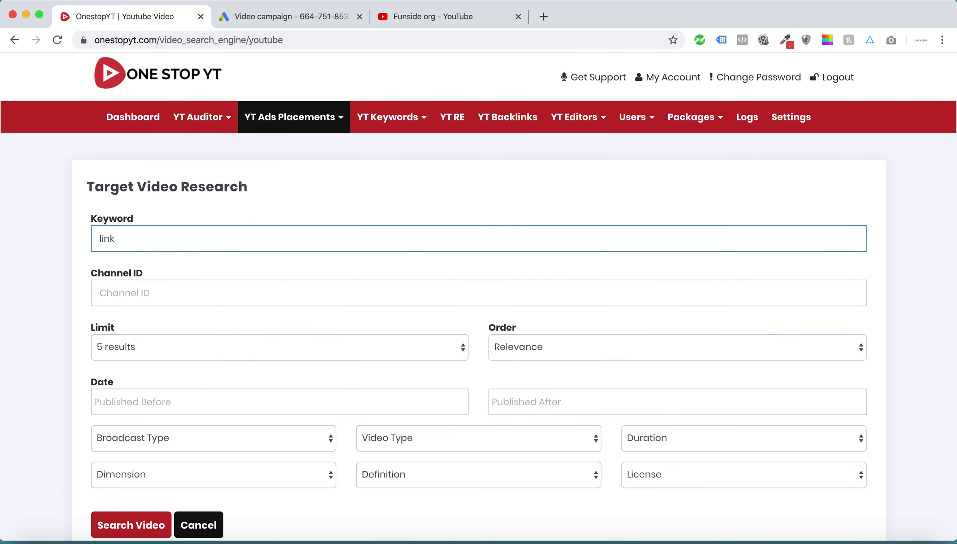
key(BackSpace)
key(BackSpace)
key(BackSpace)
key(BackSpace)
key(BackSpace)
text(retargeting)
scroll(219, 308, down, 3)
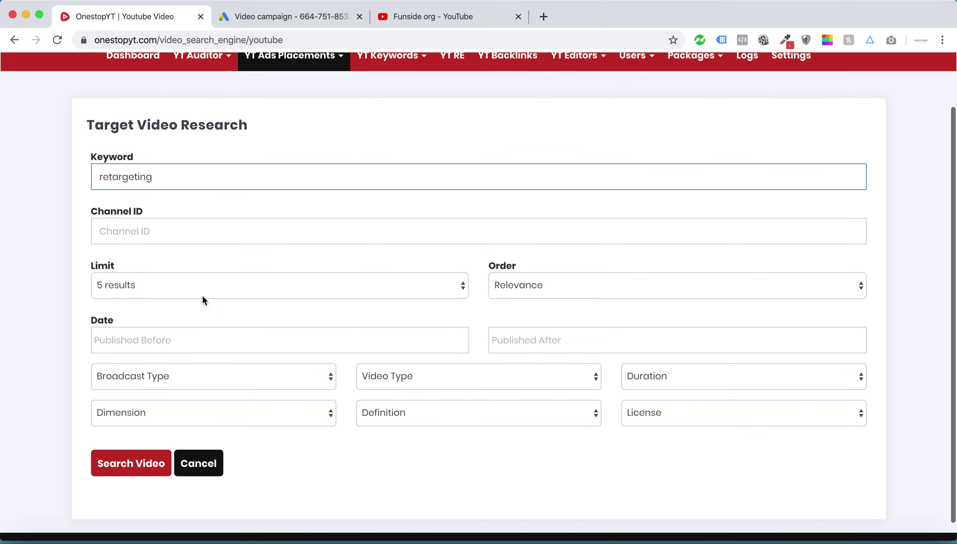
click(179, 283)
click(142, 323)
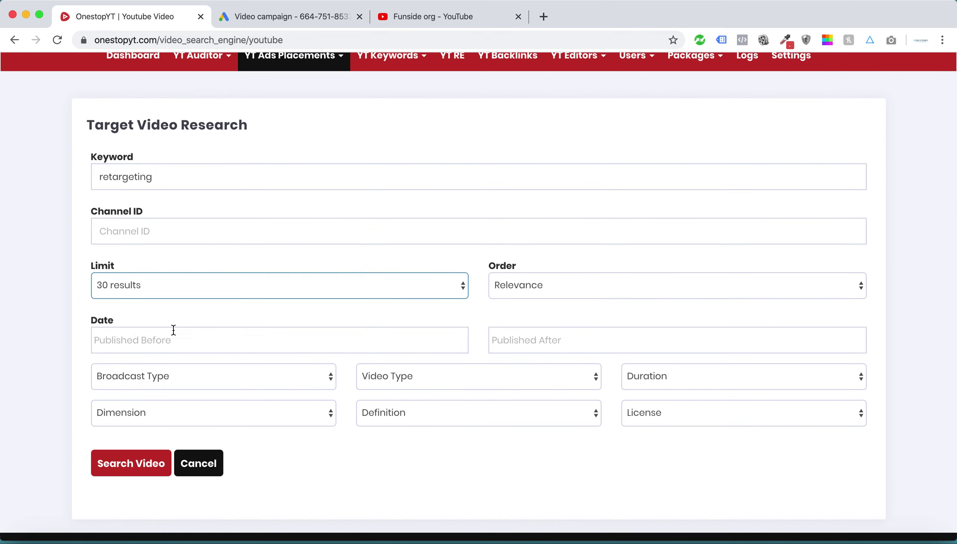
click(120, 461)
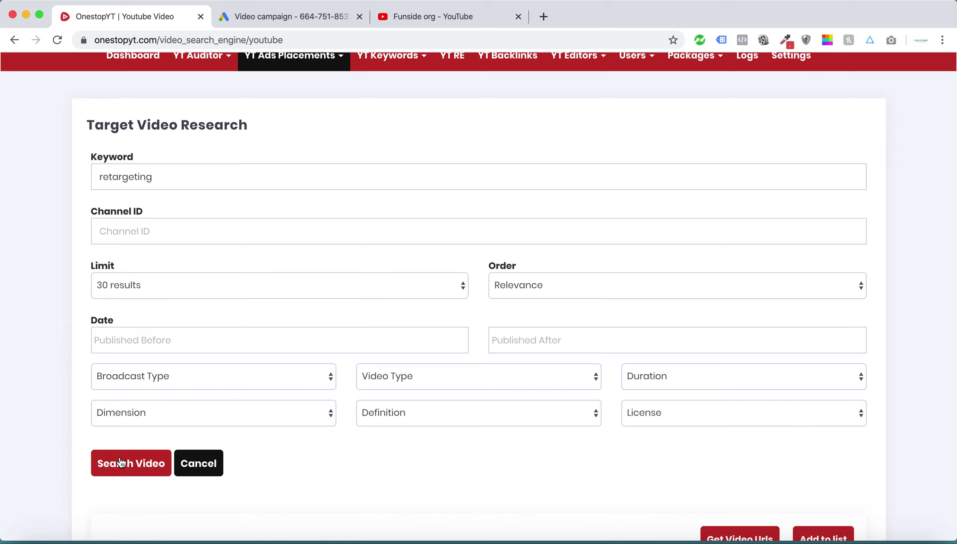
Step: List the URLs of all 30 found videos and select them for copying
scroll(121, 461, down, 10)
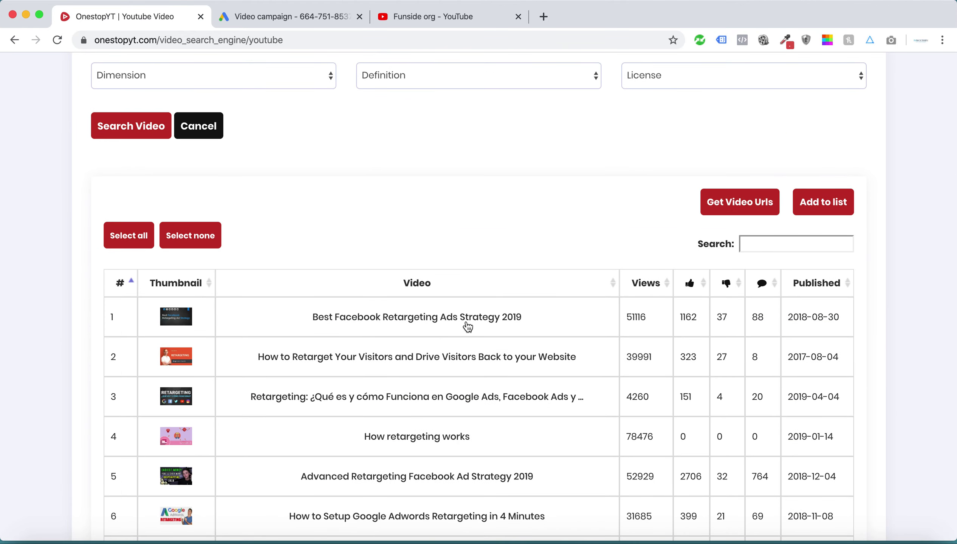
scroll(443, 370, up, 6)
scroll(442, 364, up, 5)
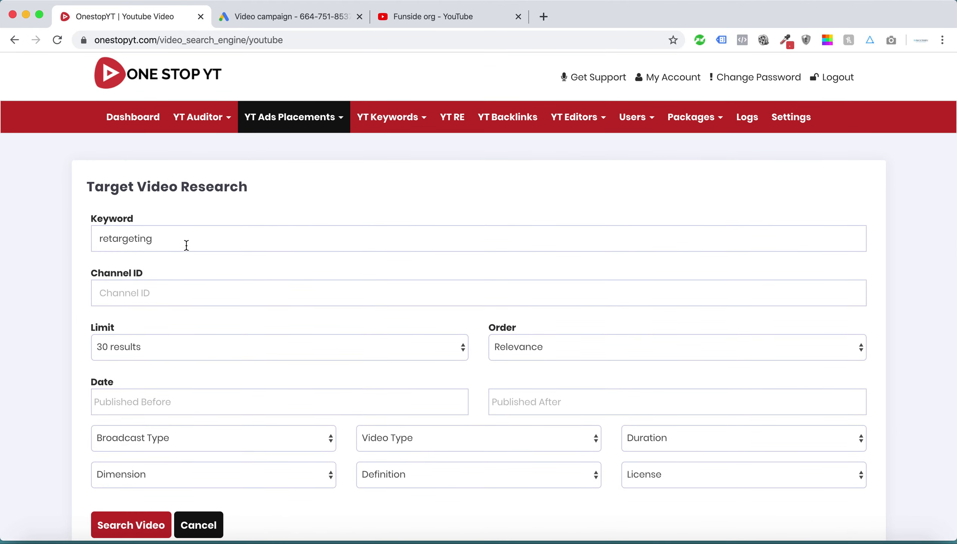
scroll(400, 332, down, 8)
scroll(400, 331, down, 5)
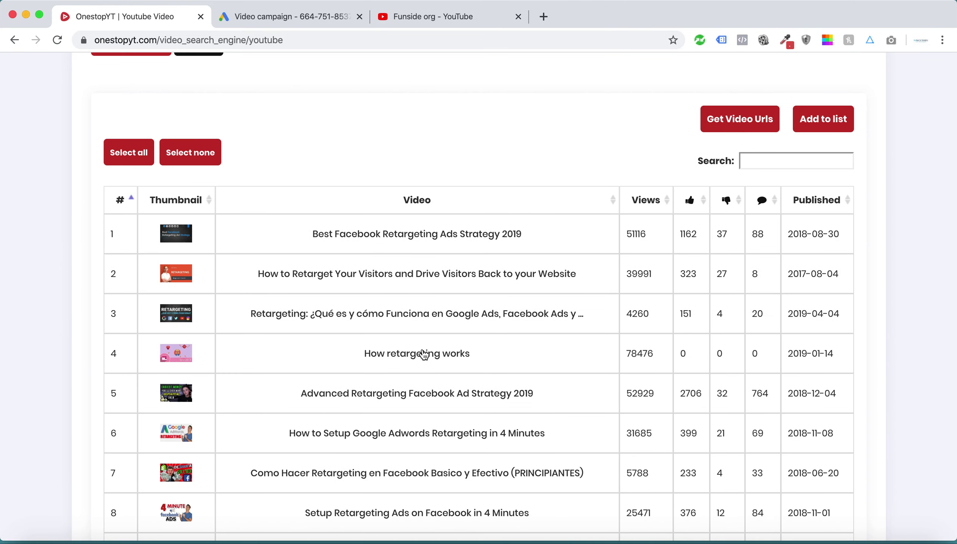
scroll(423, 356, up, 12)
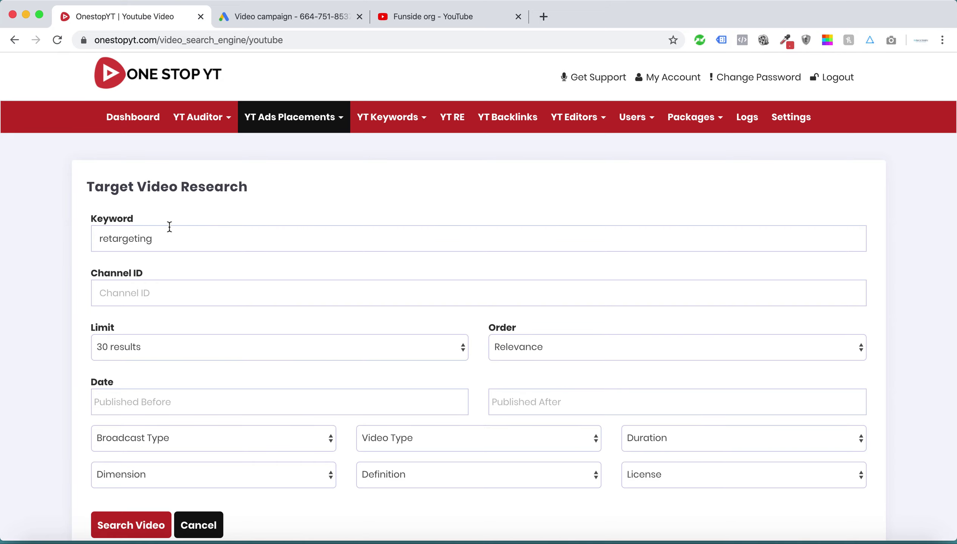
scroll(196, 233, down, 8)
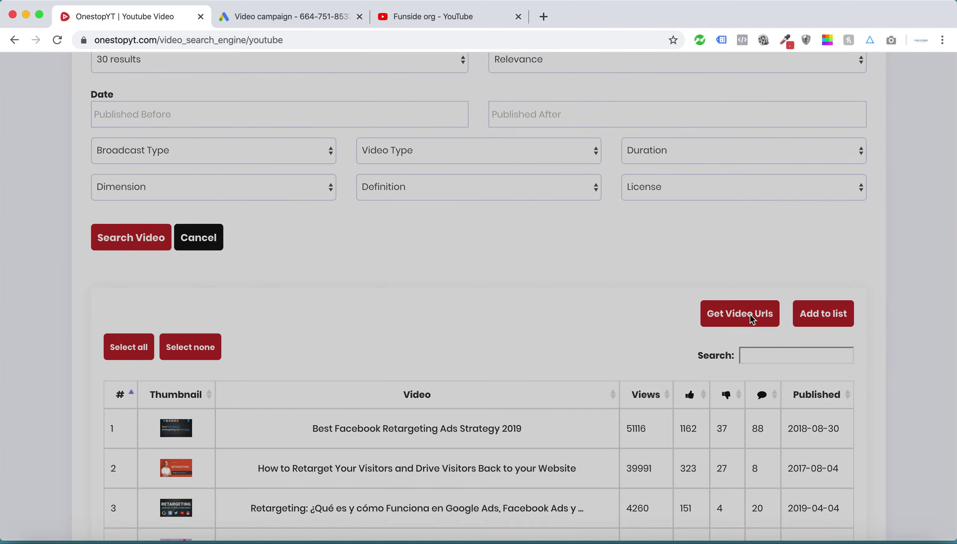
click(749, 314)
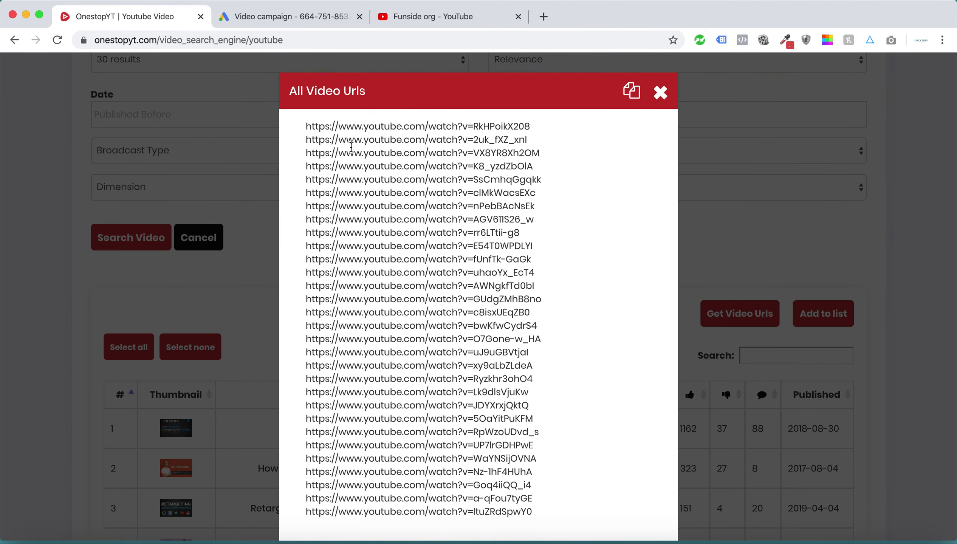
drag(301, 129, 546, 521)
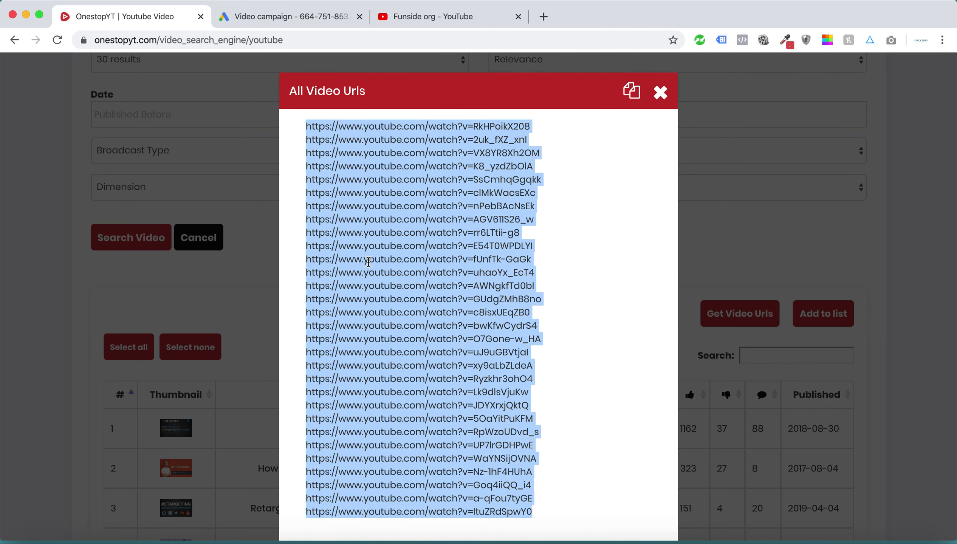
click(327, 19)
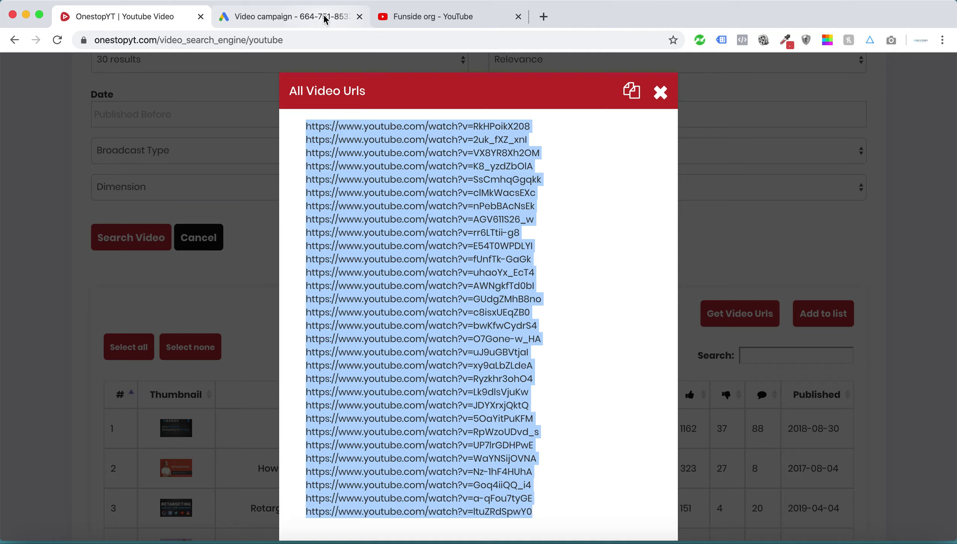
Step: Paste the 30 copied video URLs into Google Ads' YouTube videos multiple-placements box
scroll(263, 240, up, 10)
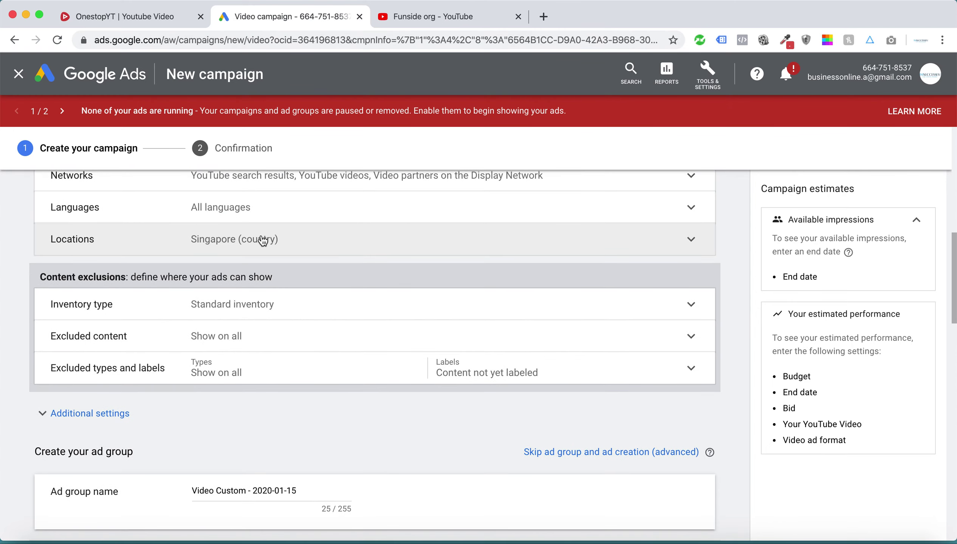
scroll(263, 240, down, 10)
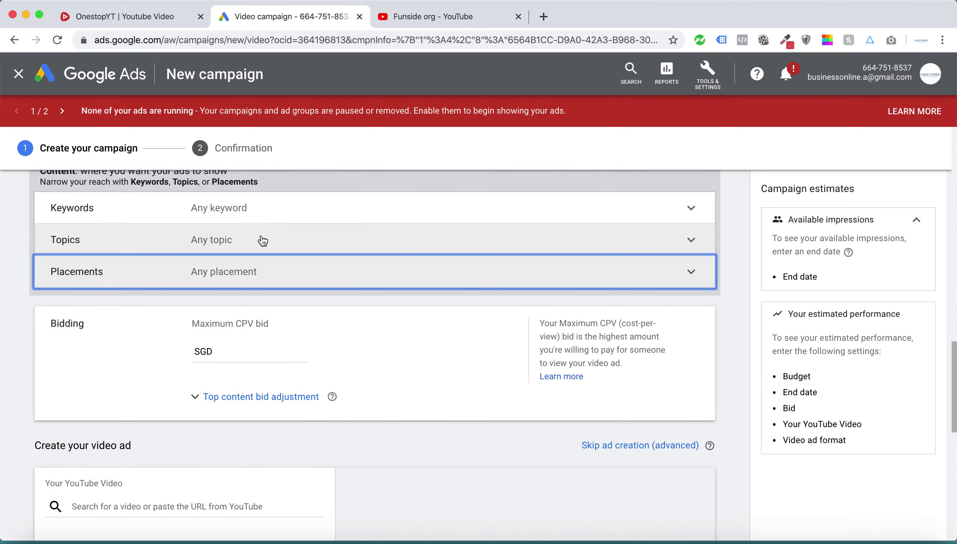
scroll(263, 240, up, 1)
click(262, 304)
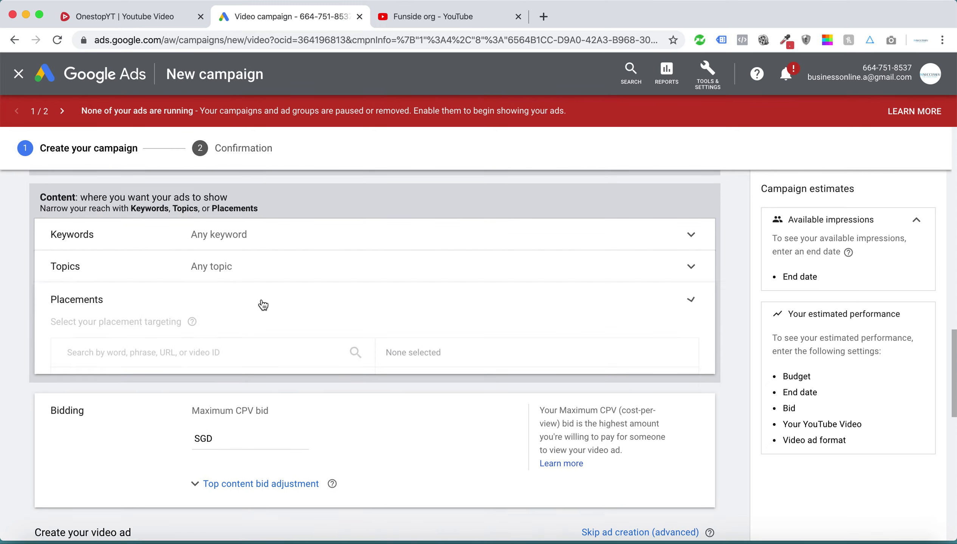
scroll(159, 353, down, 2)
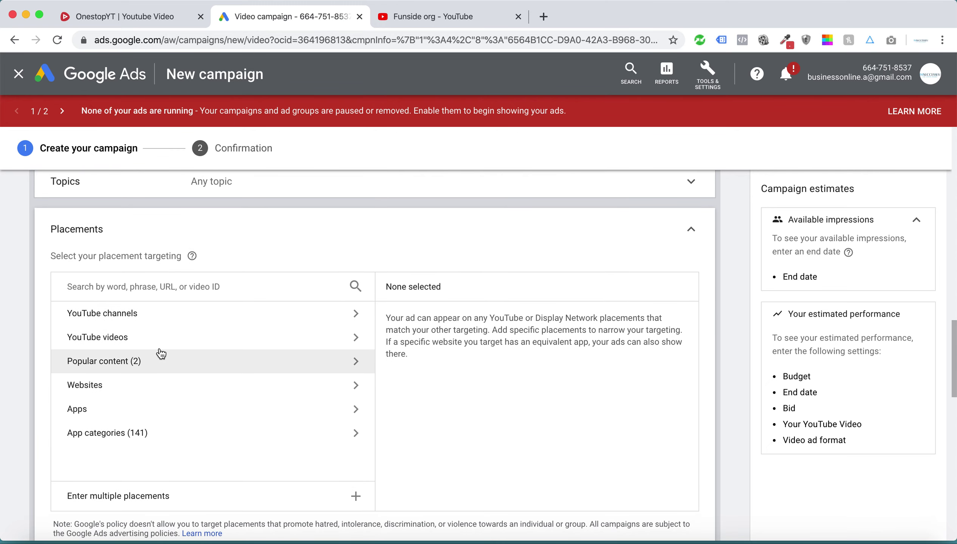
click(118, 341)
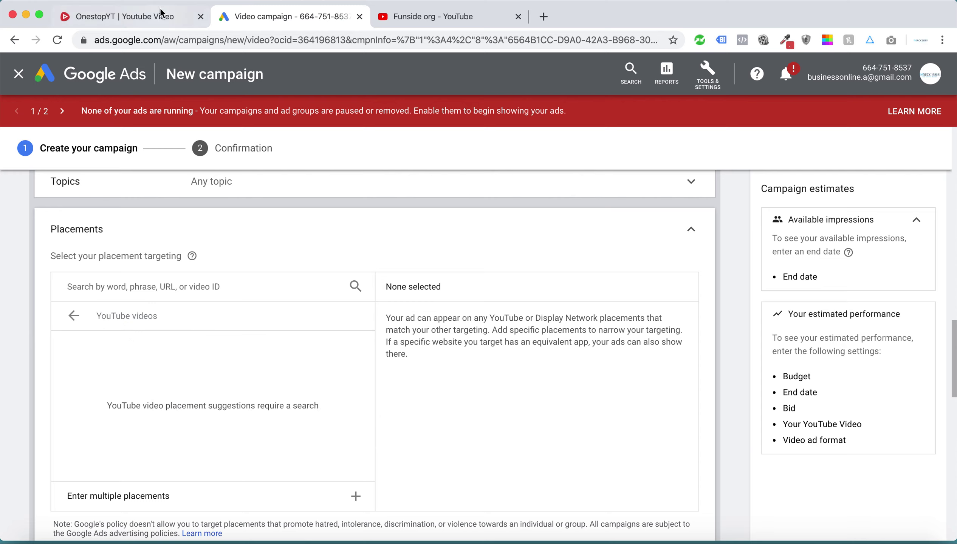
click(117, 496)
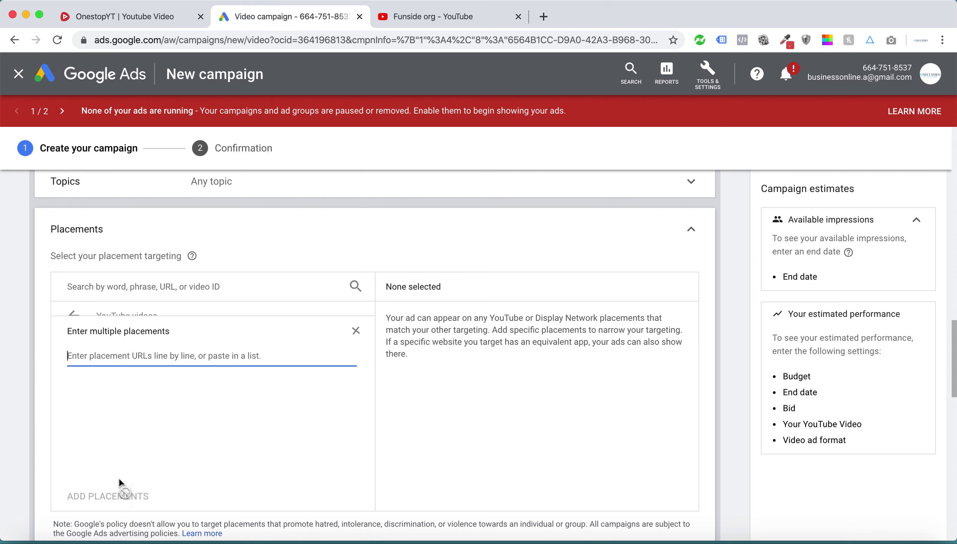
key(super+v)
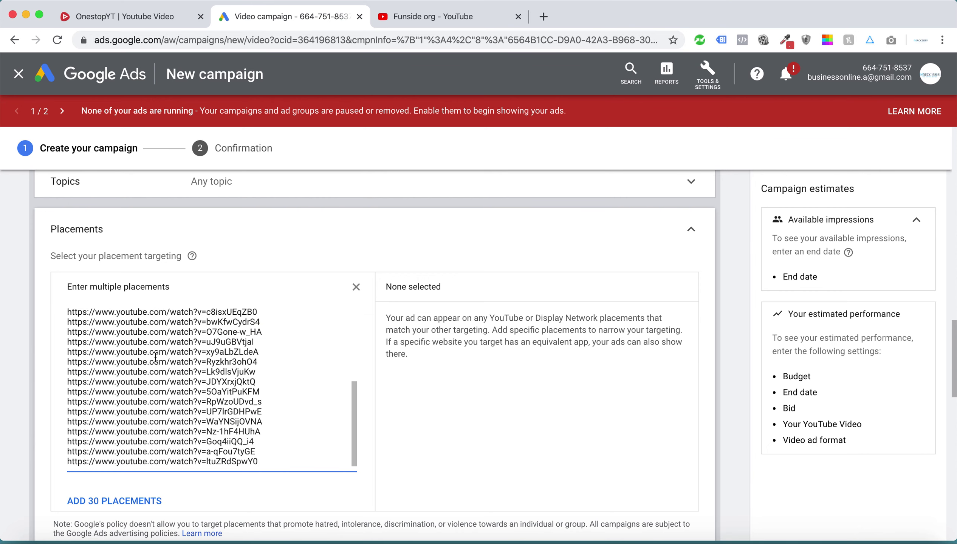
scroll(193, 344, up, 2)
scroll(194, 344, down, 4)
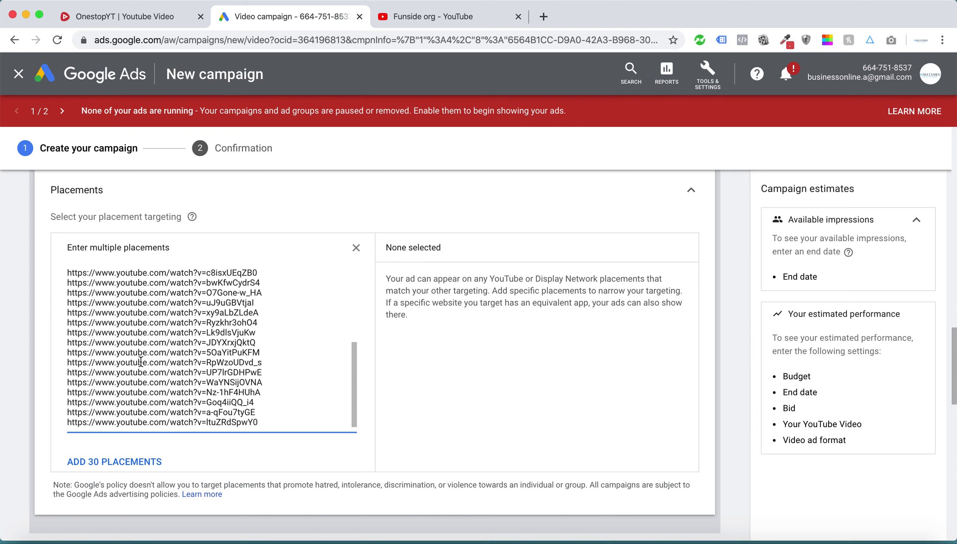
Step: Close the OneStopYT video URL list and open Target Channel Research
click(151, 18)
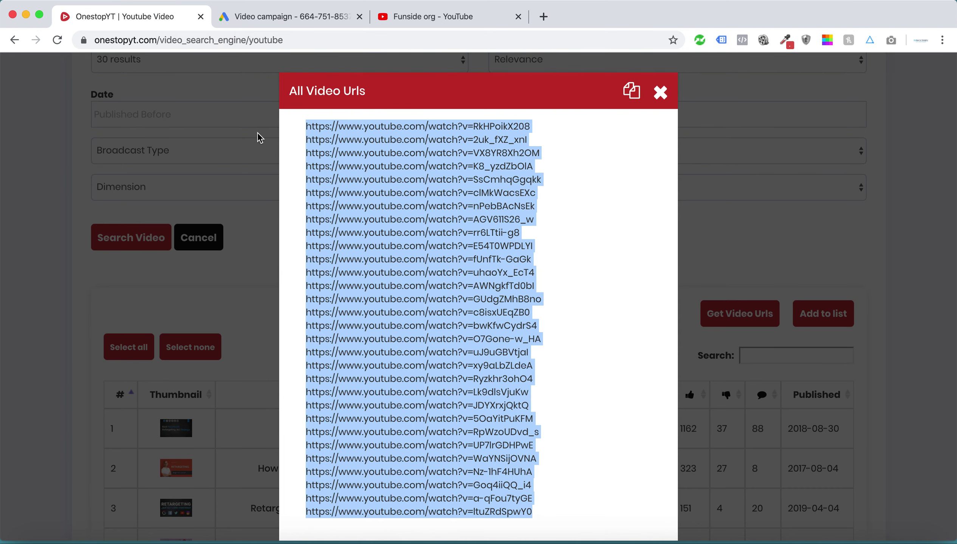
click(663, 92)
scroll(355, 96, up, 10)
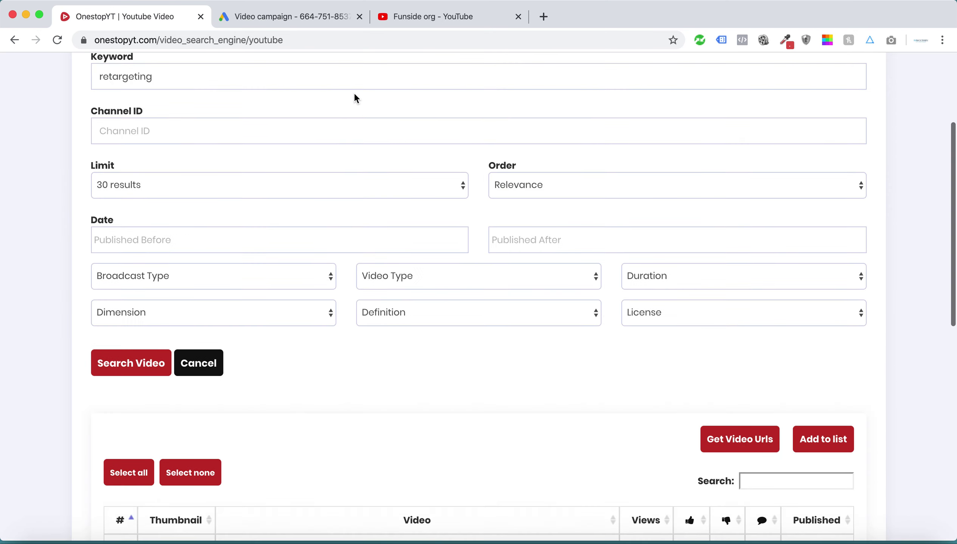
click(299, 117)
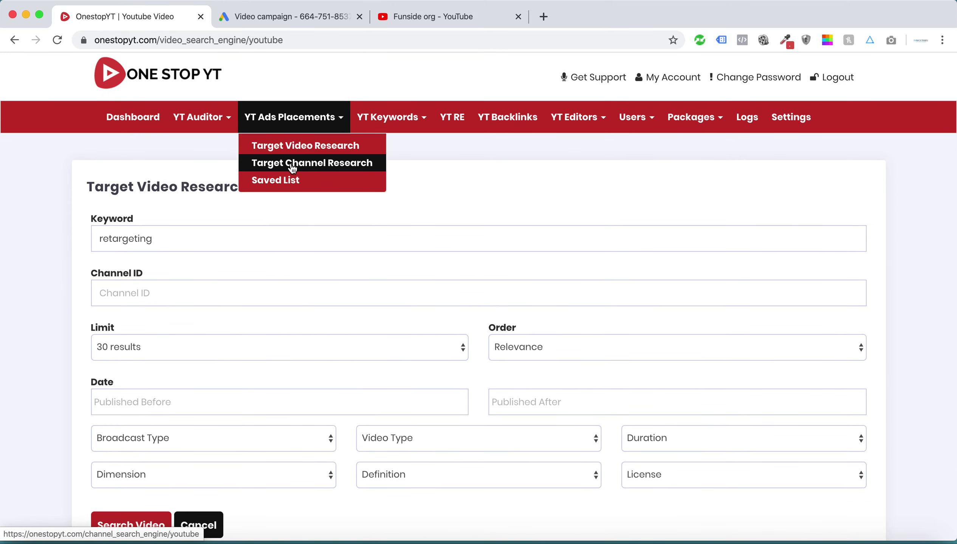
click(290, 167)
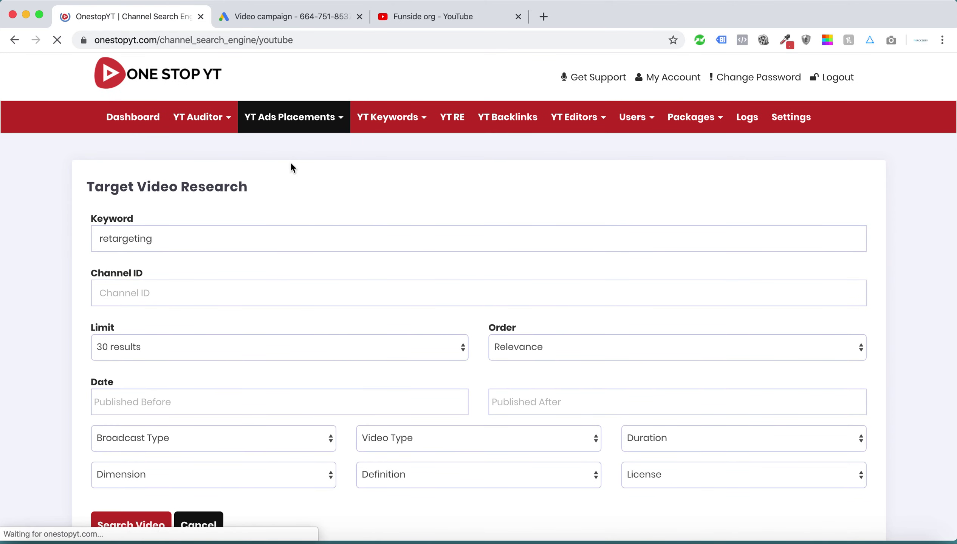
Step: Run a channel search for 'retargeting' limited to 30 results, replacing the old keyword 'fitness'
click(181, 218)
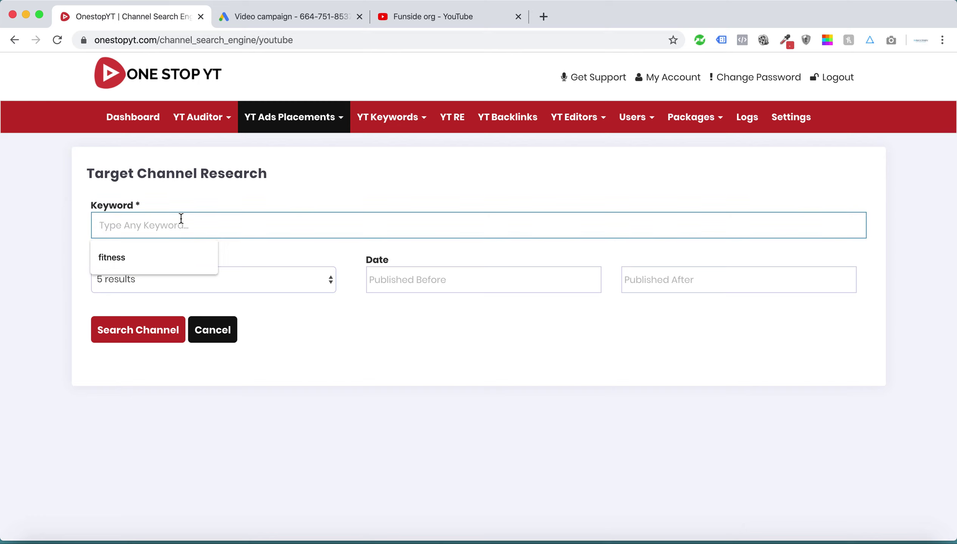
click(126, 258)
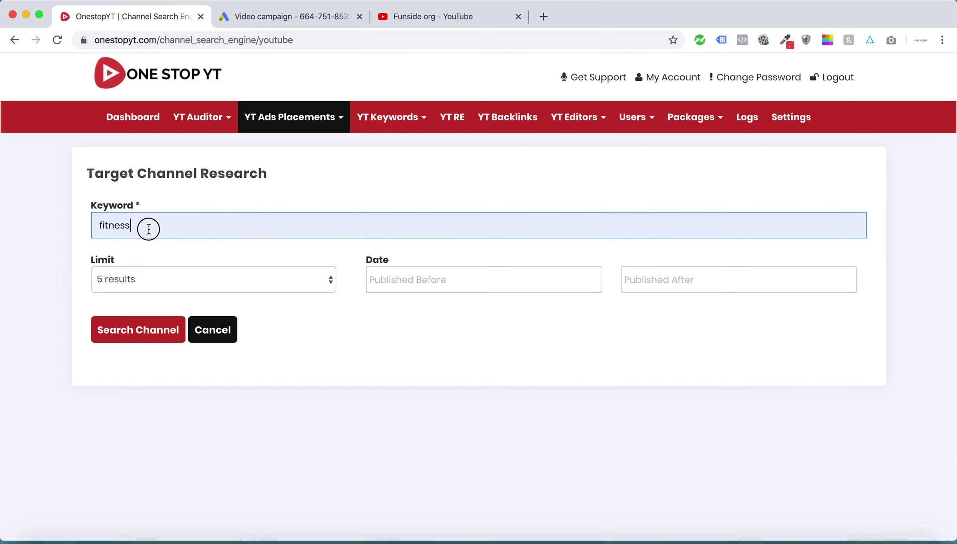
drag(147, 229, 71, 219)
key(BackSpace)
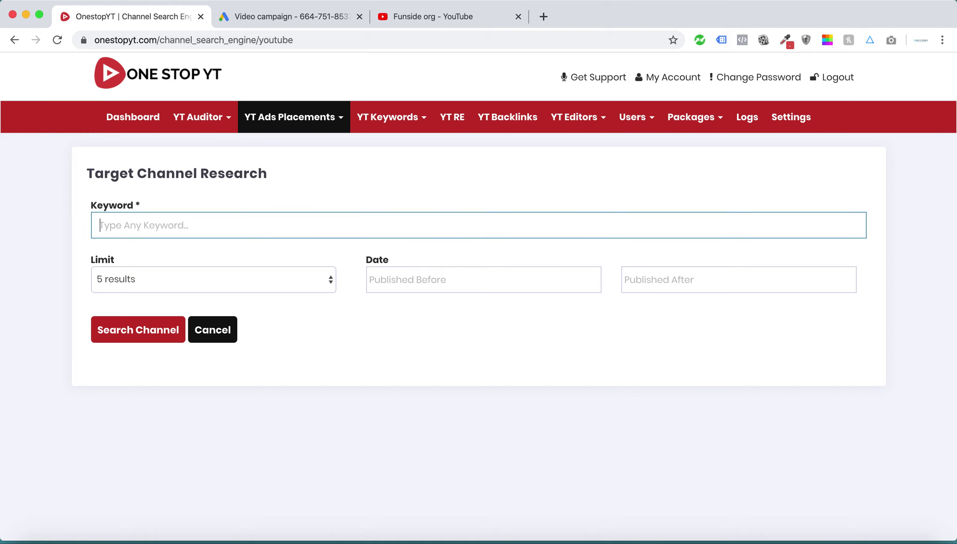
text(retargeting)
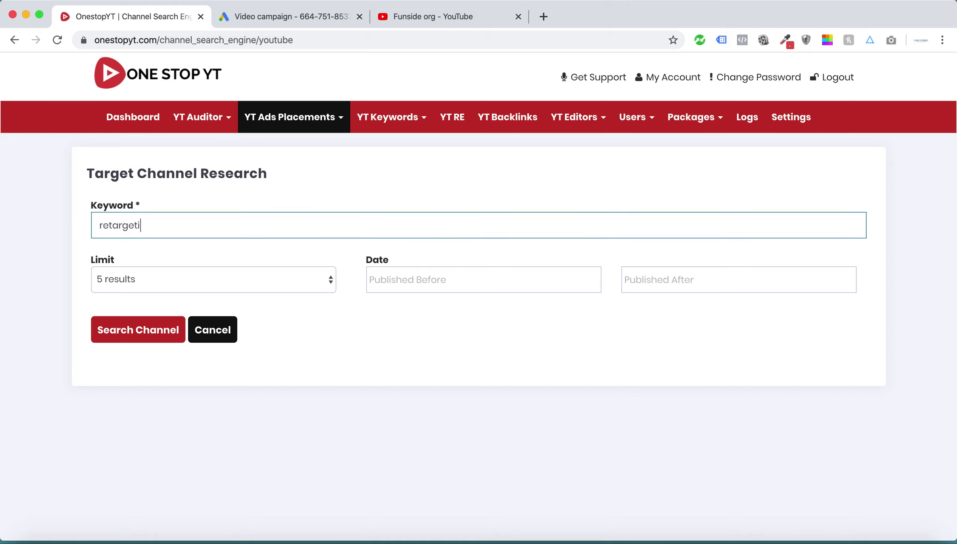
click(145, 286)
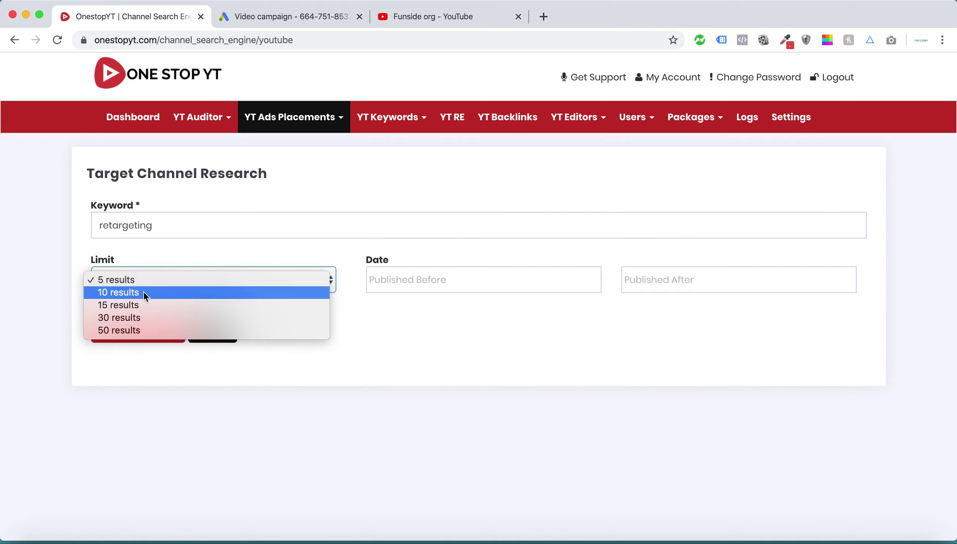
click(130, 315)
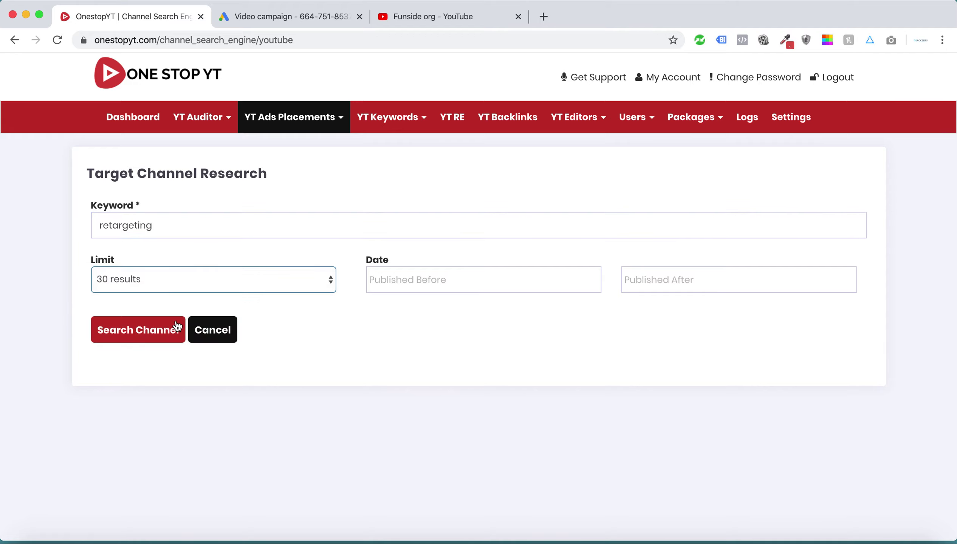
click(127, 327)
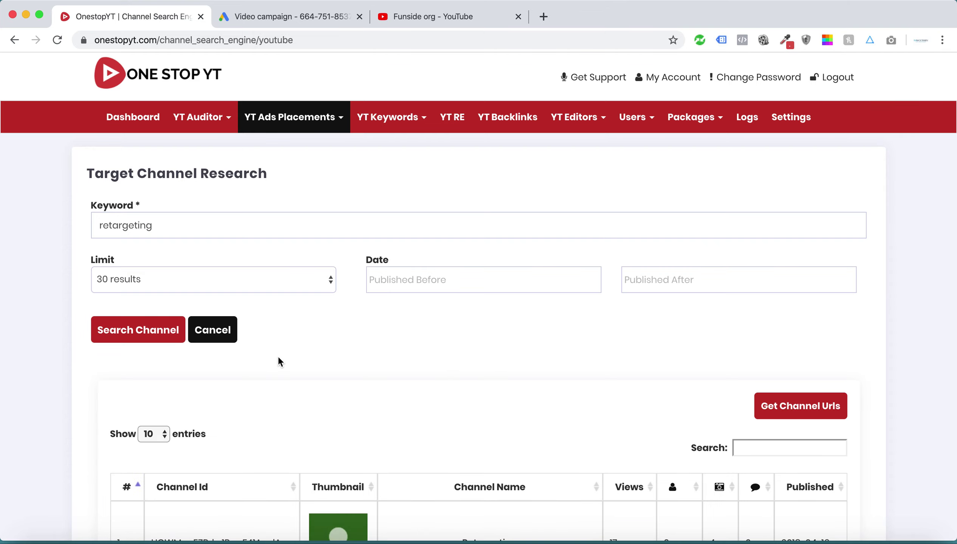
Step: Gather all found channel URLs into one list and select them
scroll(579, 396, down, 5)
scroll(579, 399, up, 1)
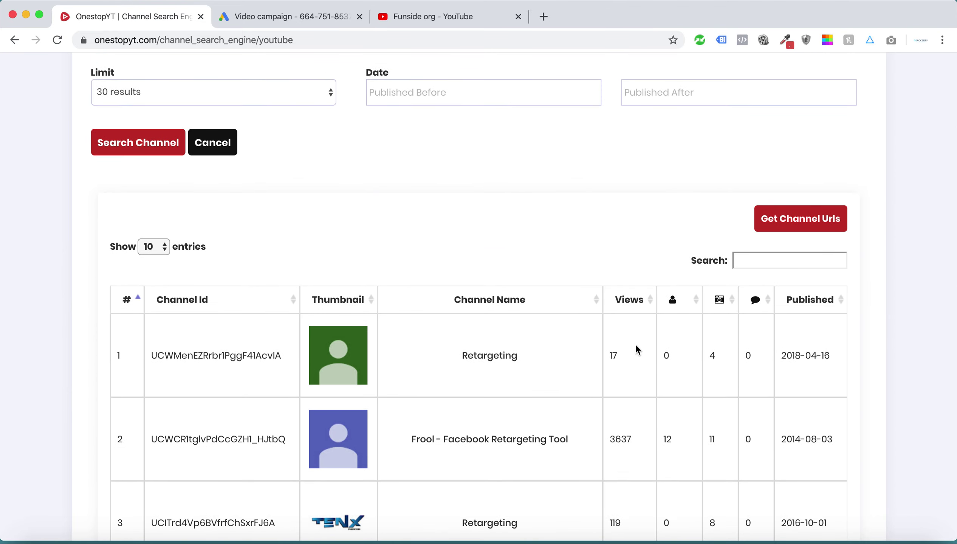
click(800, 219)
drag(306, 126, 620, 527)
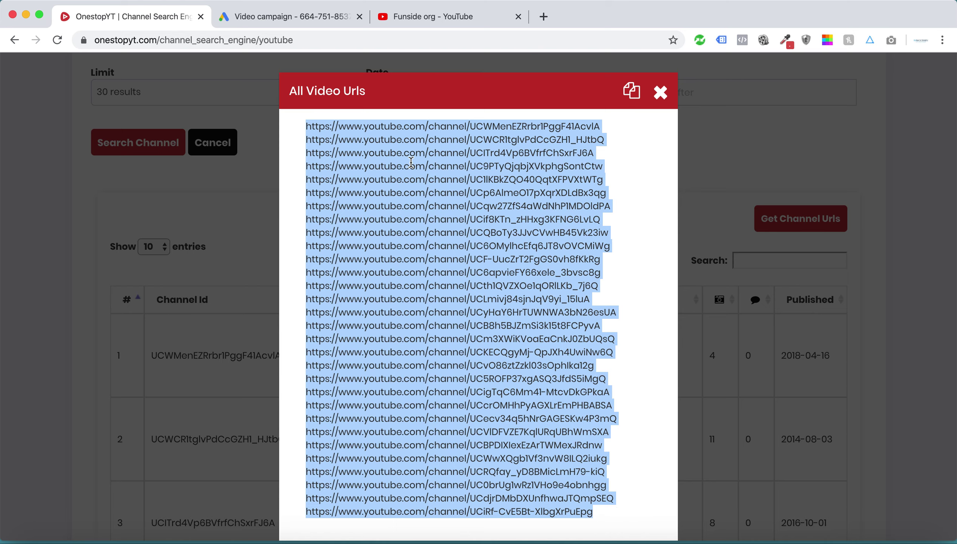
click(286, 17)
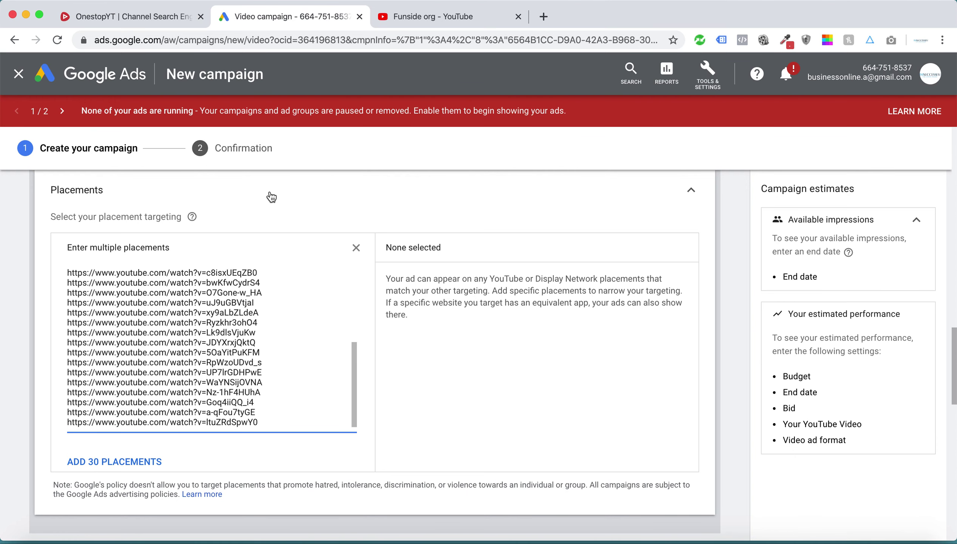
Step: In Google Ads, switch the placement category from YouTube videos to YouTube channels
scroll(243, 309, up, 3)
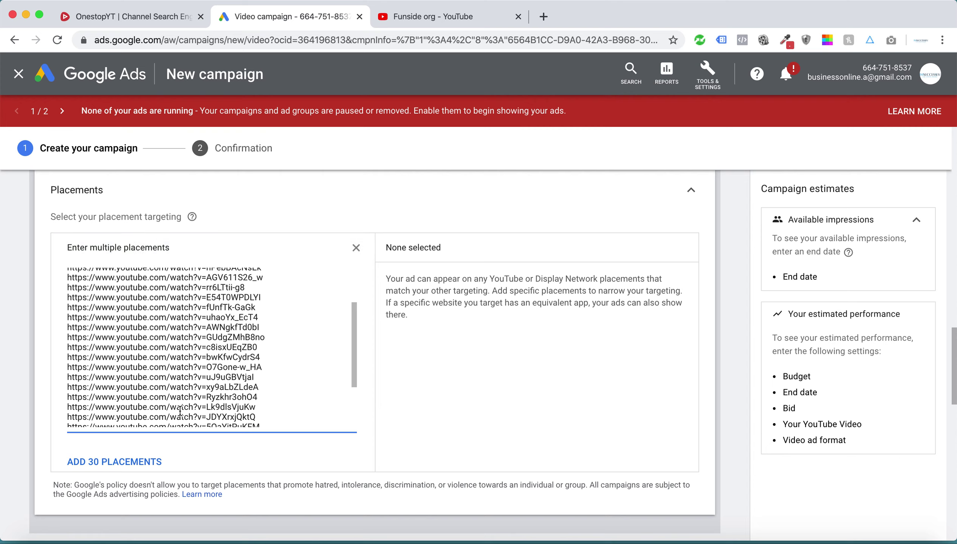
click(356, 248)
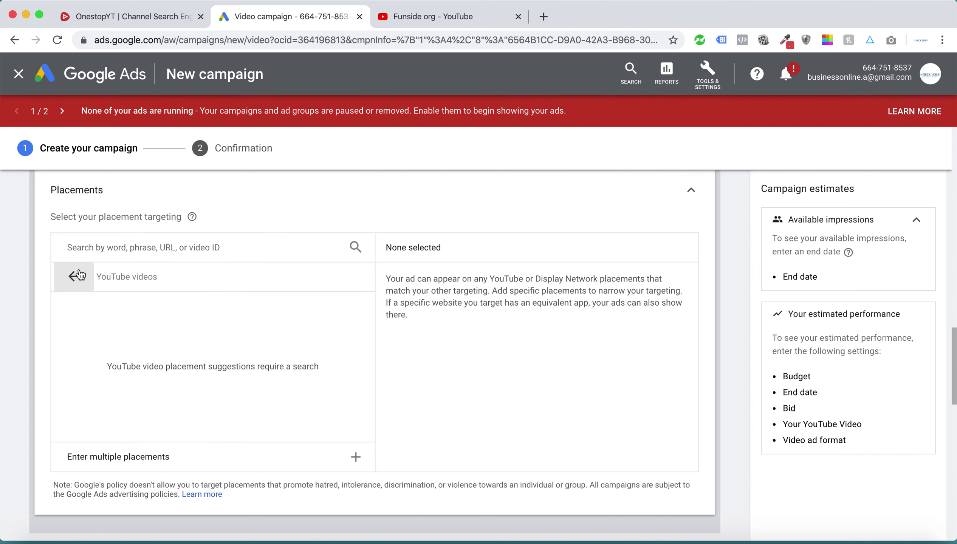
click(74, 277)
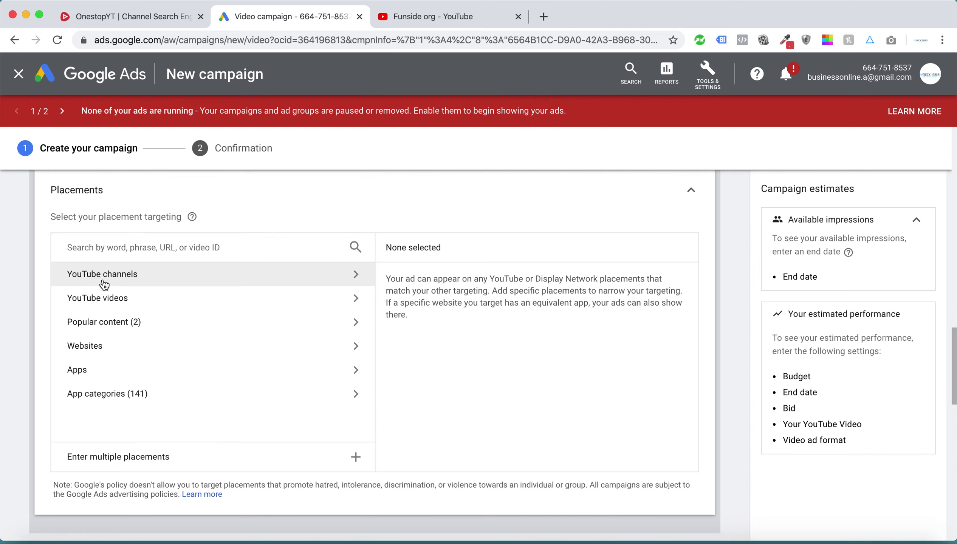
click(114, 274)
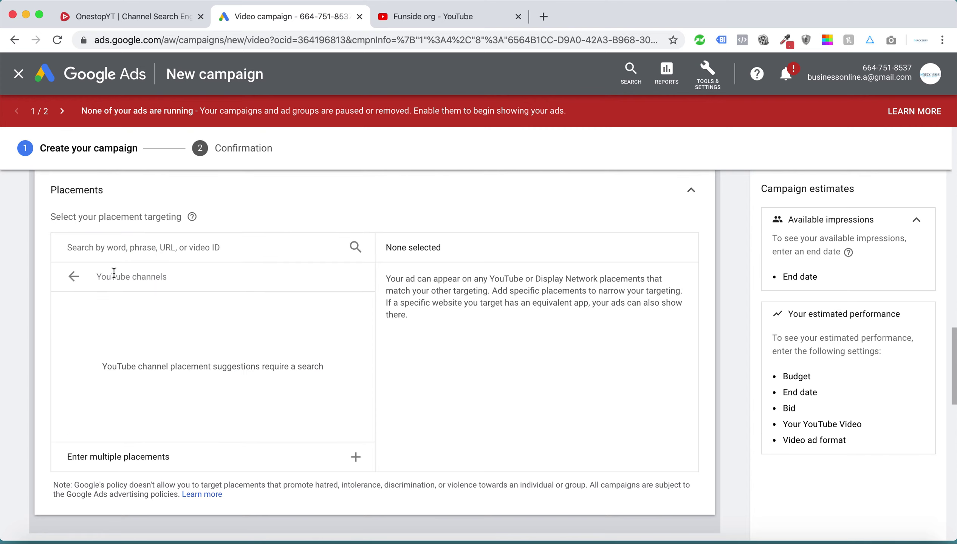
click(355, 457)
key(super+v)
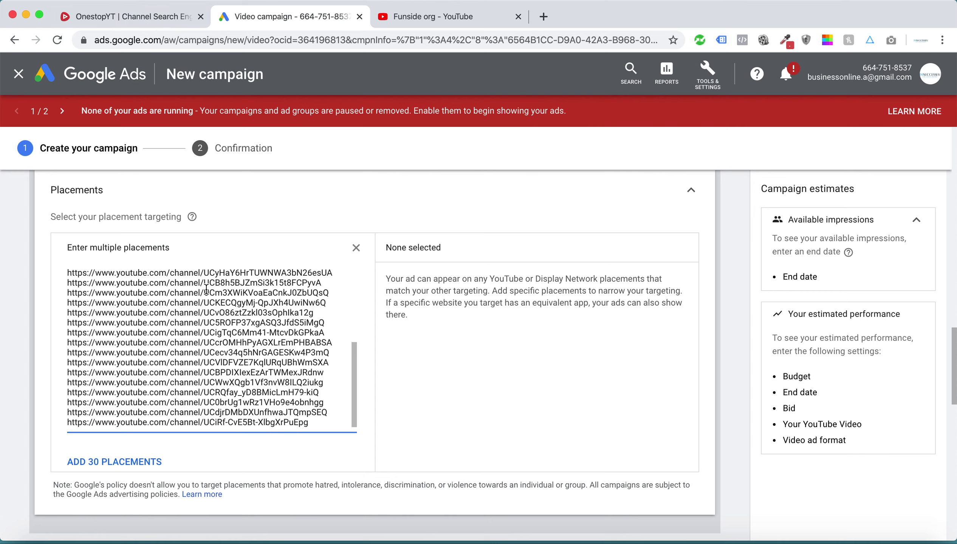
Step: Back in OneStopYT, close the channel URL list
click(120, 18)
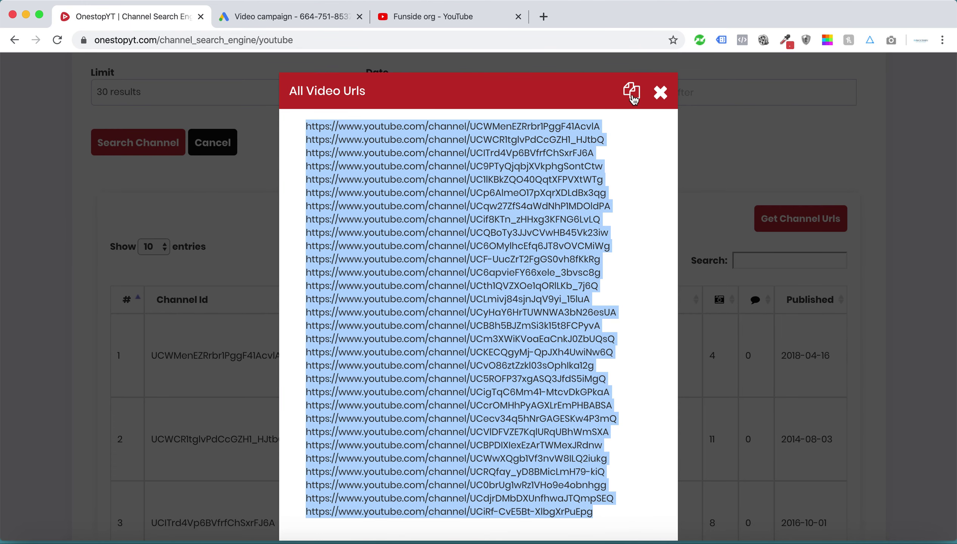
click(660, 92)
scroll(456, 227, up, 5)
mouse_move(393, 129)
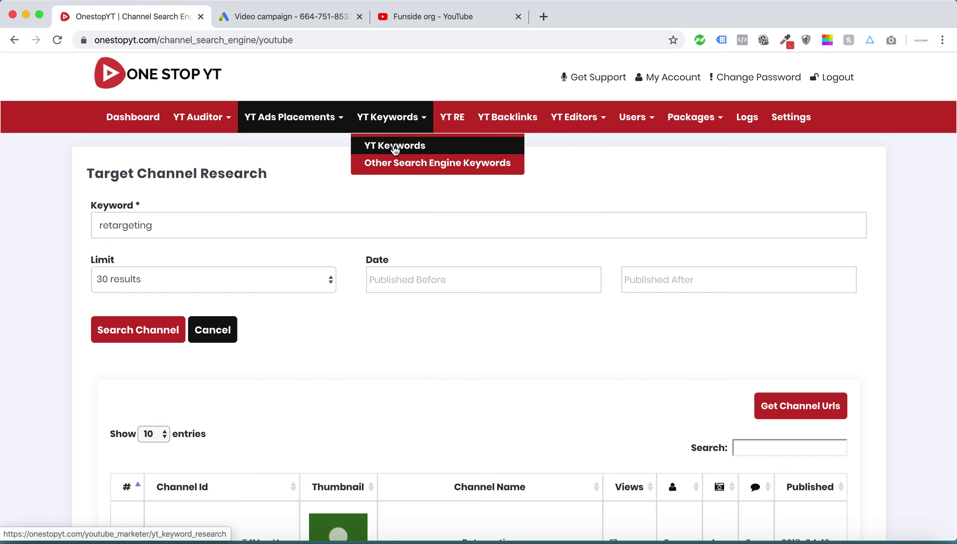
Step: Request YT Video Keywords suggestions for 'internet marketing'
click(395, 148)
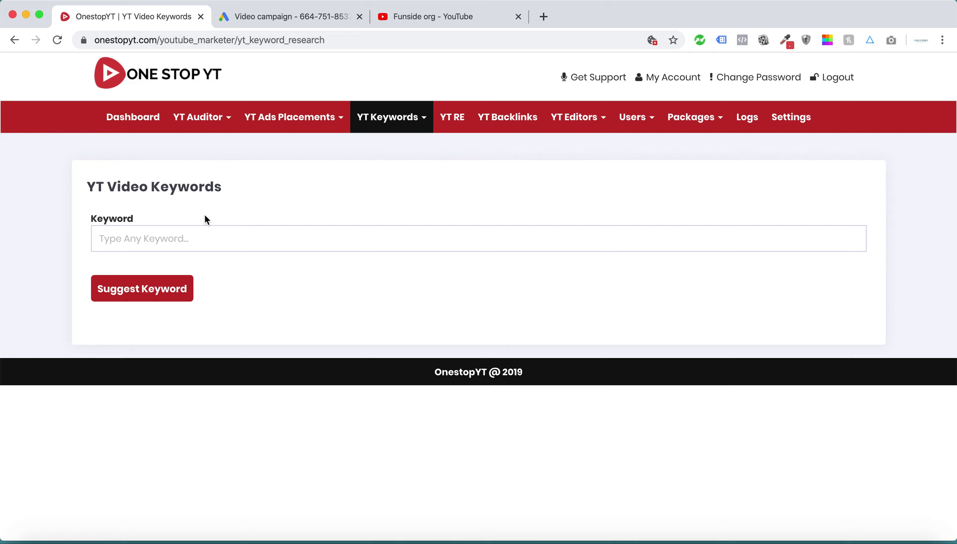
click(168, 243)
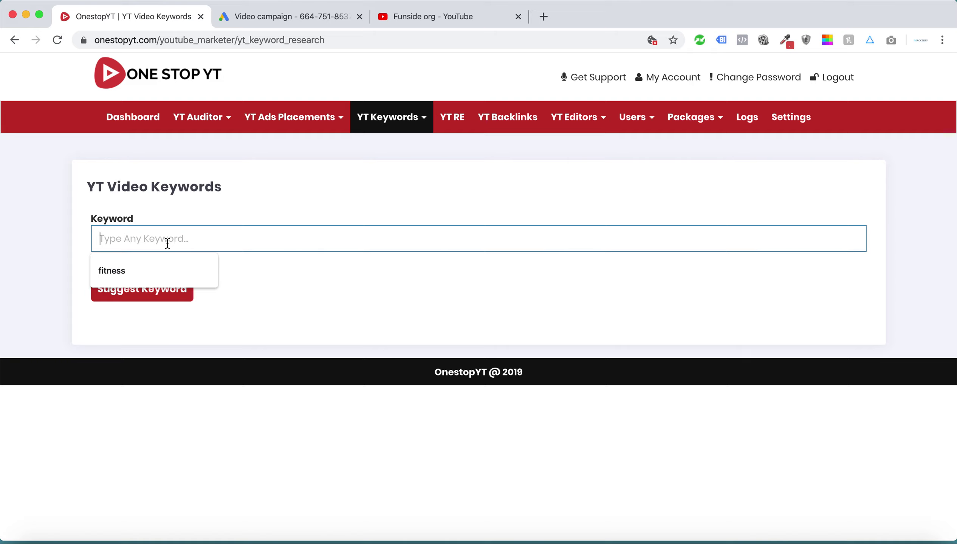
text(h)
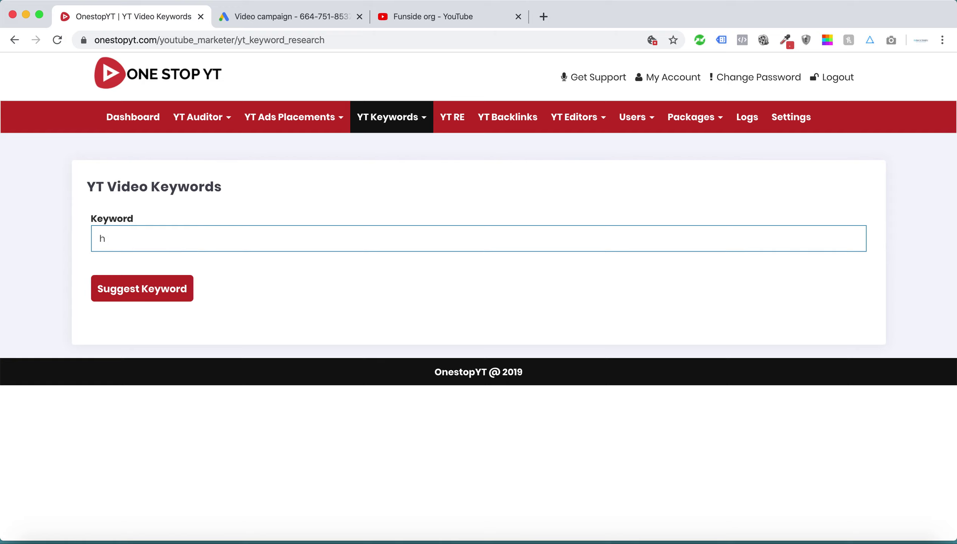
key(BackSpace)
text(internet marketing)
click(149, 291)
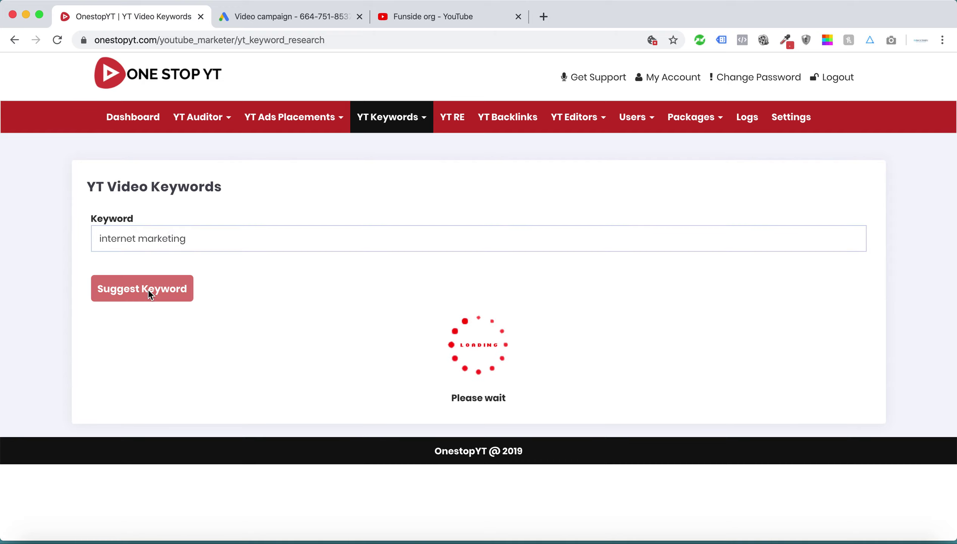
scroll(148, 289, down, 1)
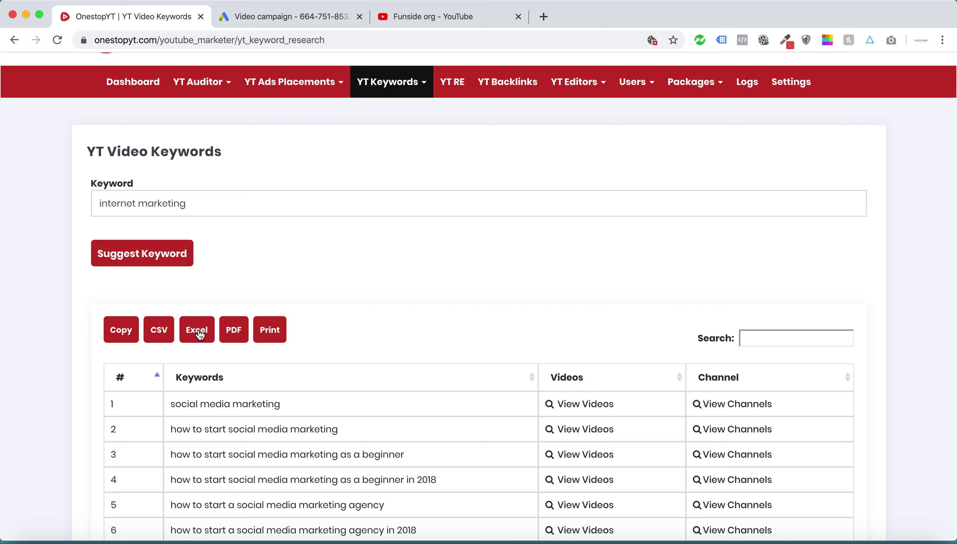
Step: Export the 'internet marketing' keyword suggestions to Excel, open the file, and paste the keywords into Google Ads
click(198, 331)
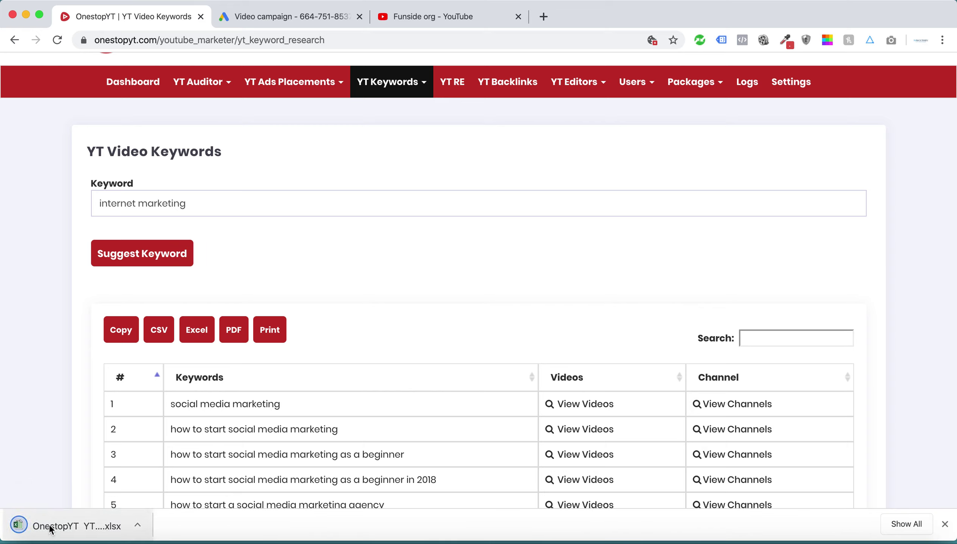
click(52, 528)
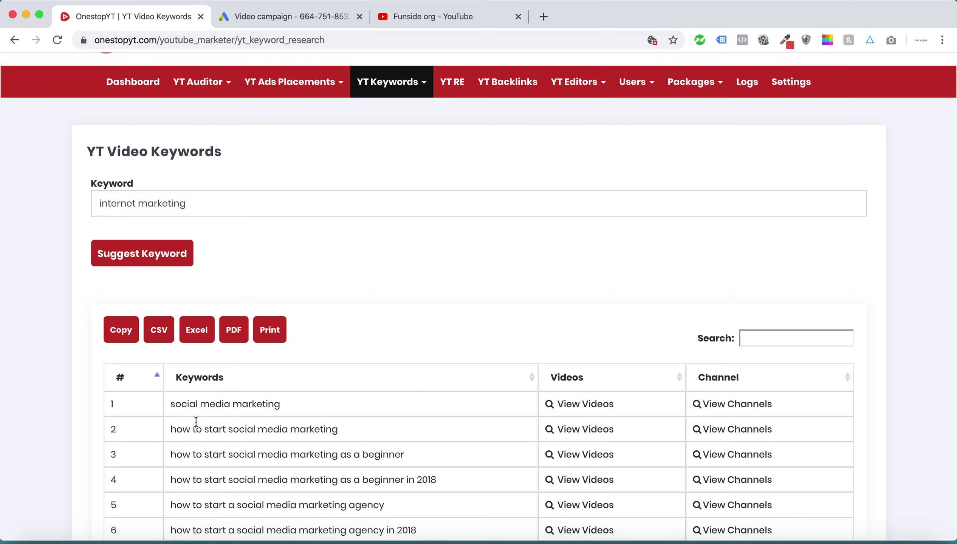
click(291, 16)
click(127, 367)
key(super+v)
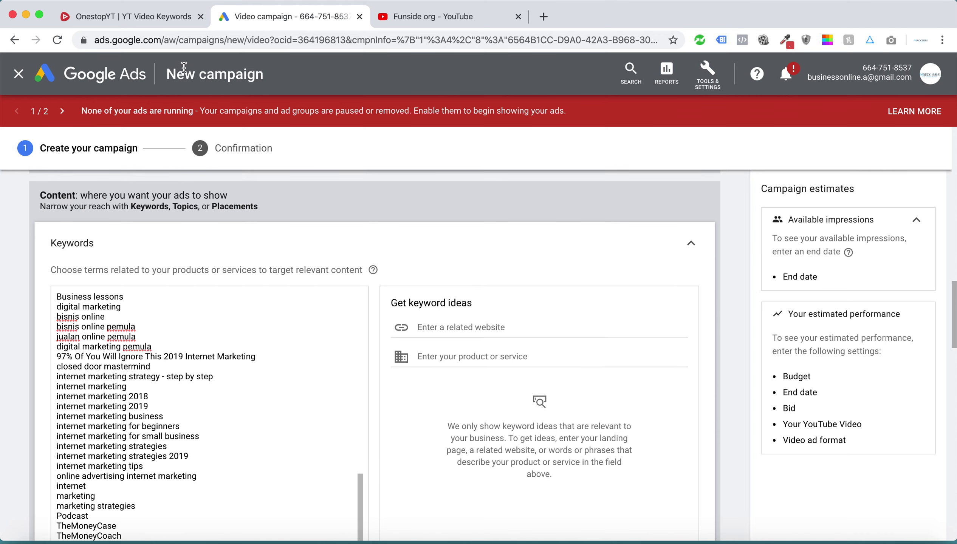
Step: Return to the OneStopYT 'internet marketing' keyword results and review them from the top
click(142, 15)
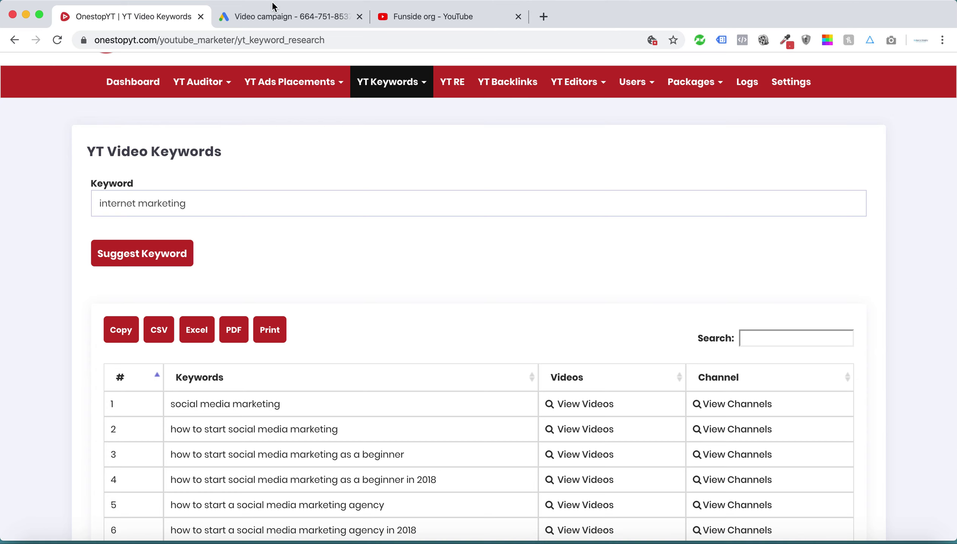
click(274, 16)
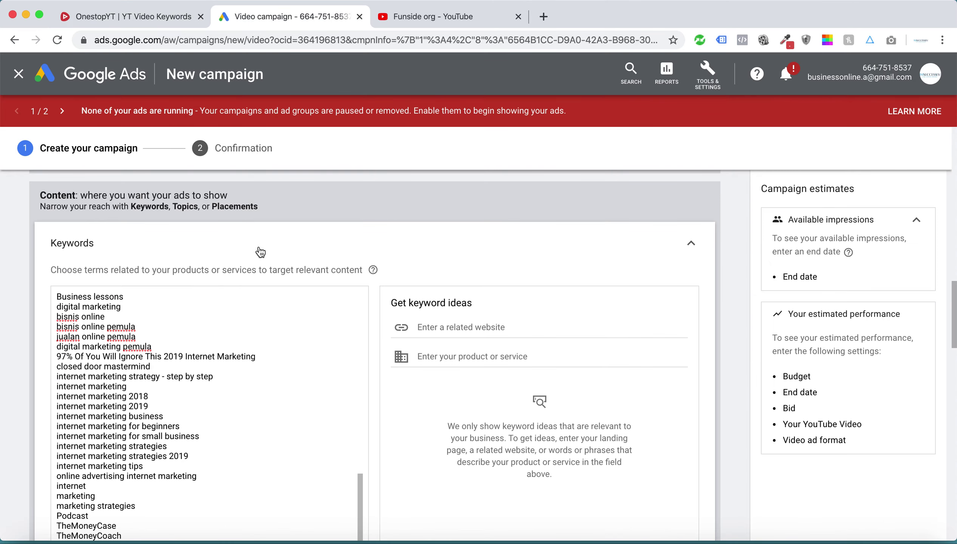
click(156, 14)
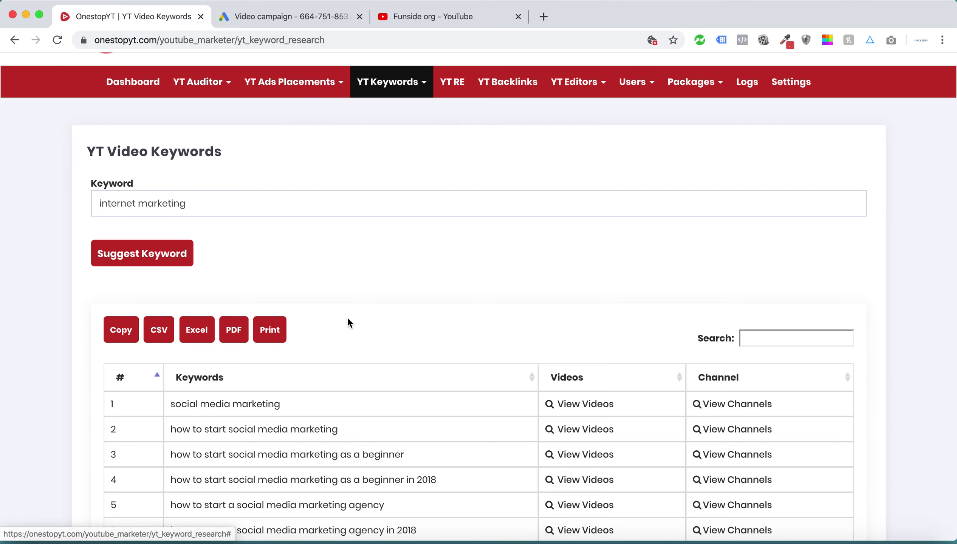
scroll(366, 251, down, 4)
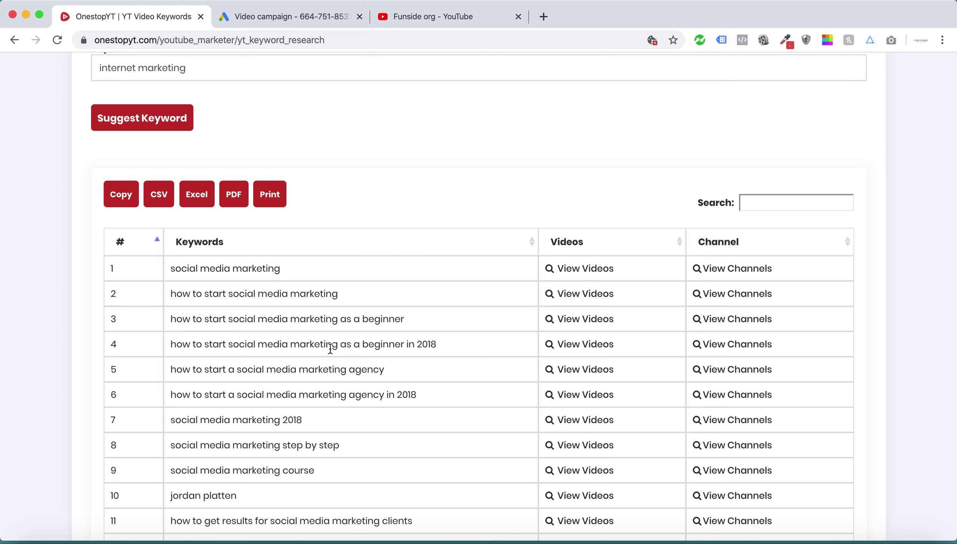
scroll(330, 349, up, 5)
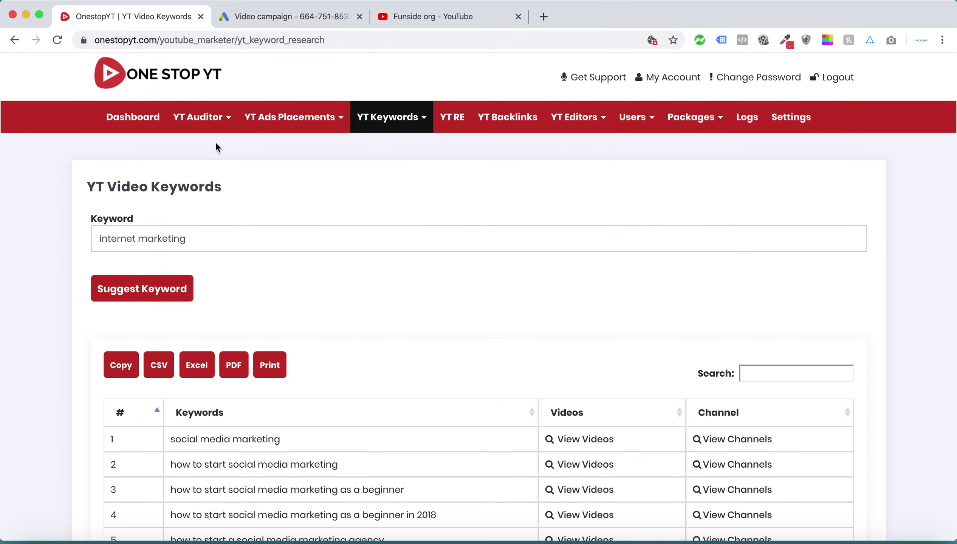
click(454, 119)
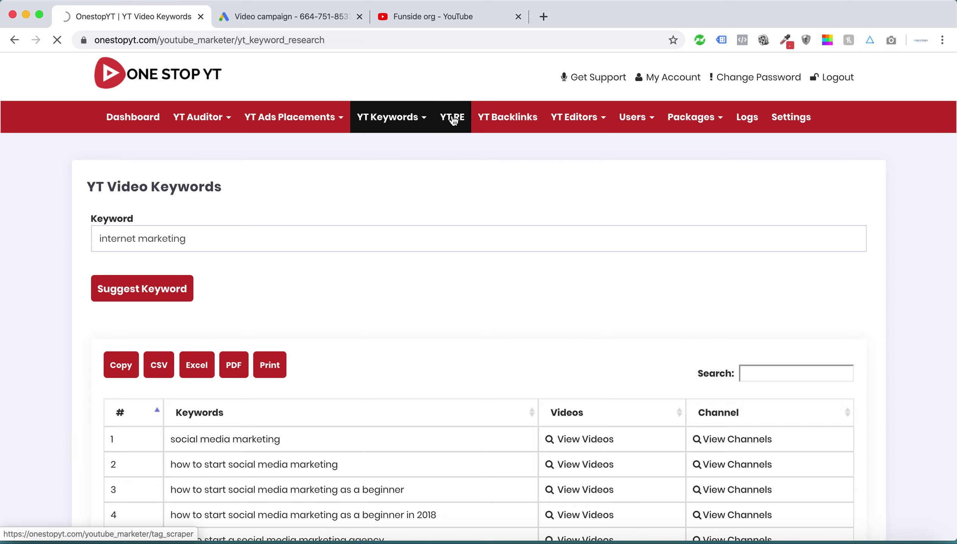
Step: Look at the YT Reverse Engineer page, then go to YT Auditor's Generate Audit Report
click(453, 120)
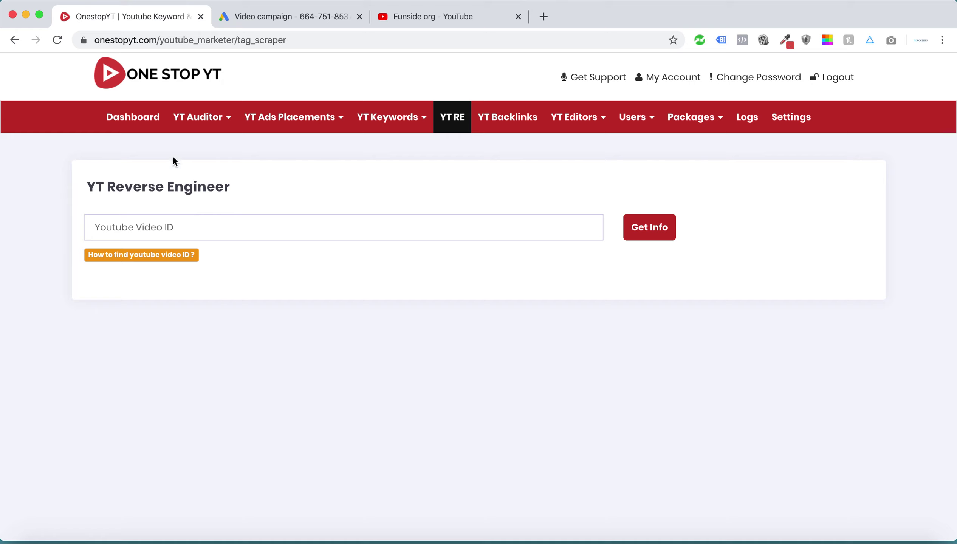
click(204, 119)
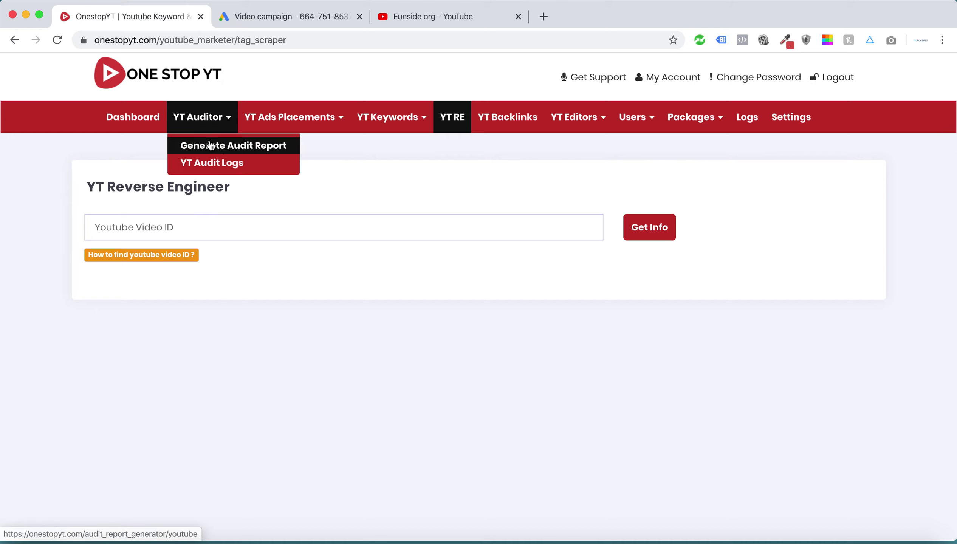
click(229, 146)
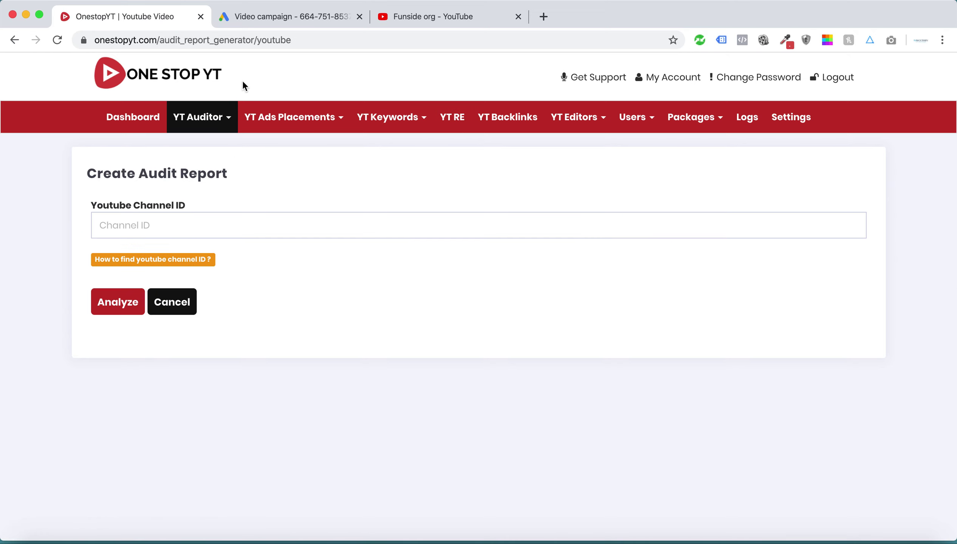
click(420, 17)
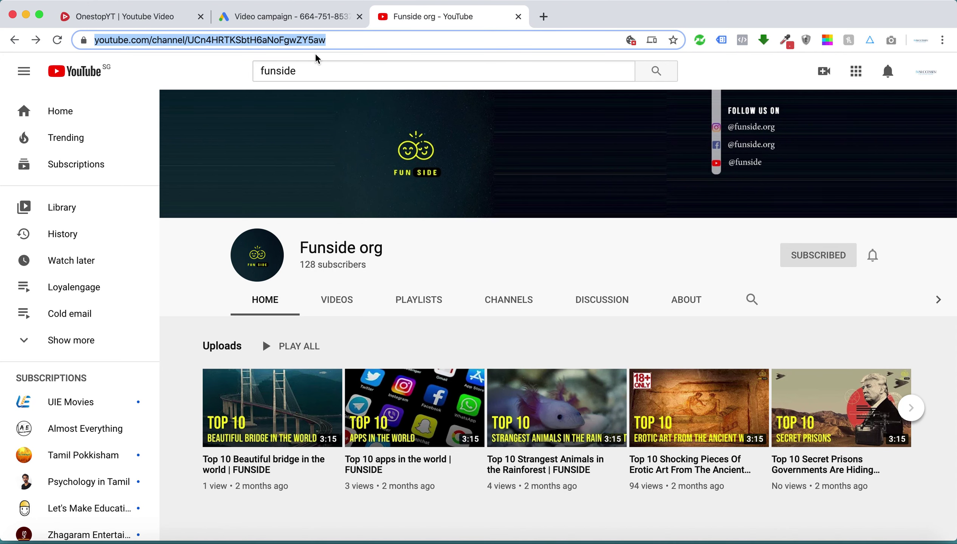
Step: Copy the Funside org channel ID from the YouTube channel's web address
click(346, 40)
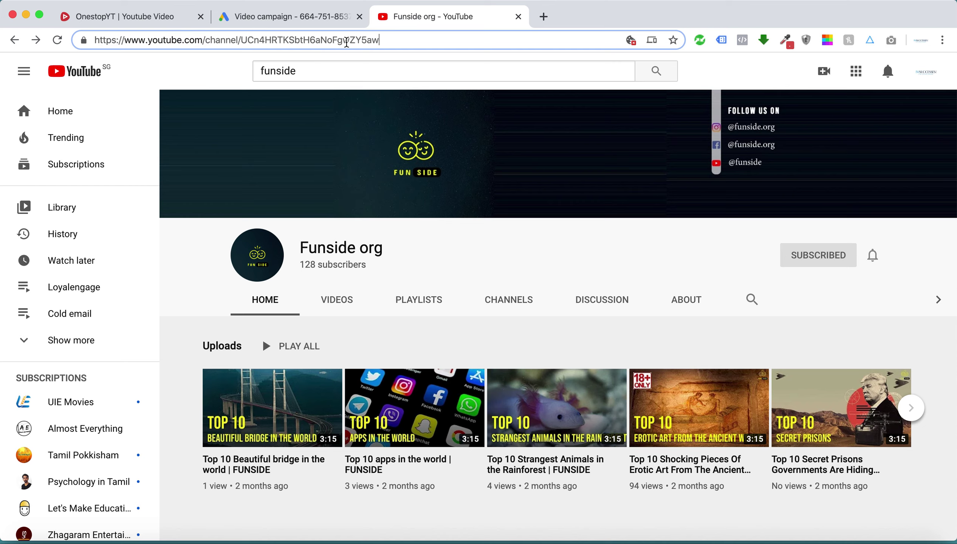
drag(243, 40, 391, 59)
key(super+c)
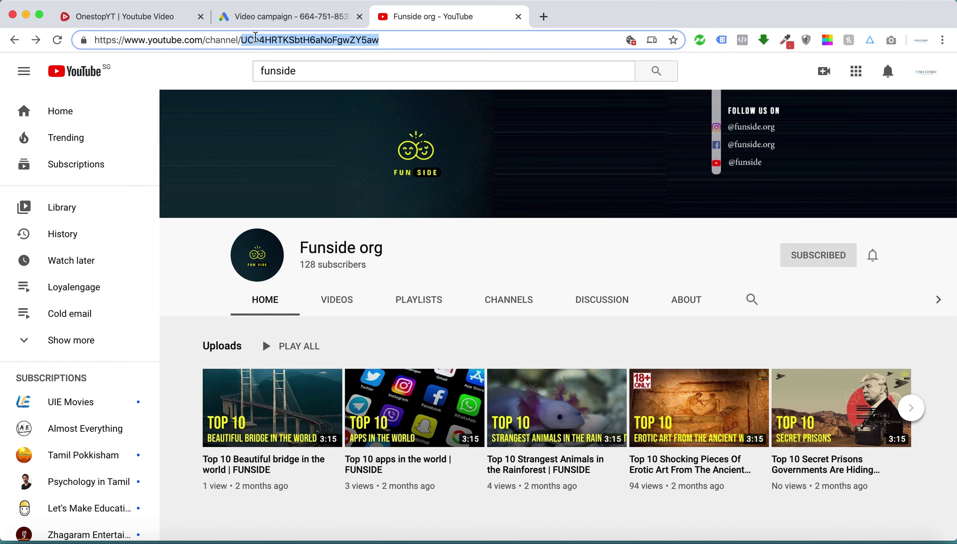
click(111, 14)
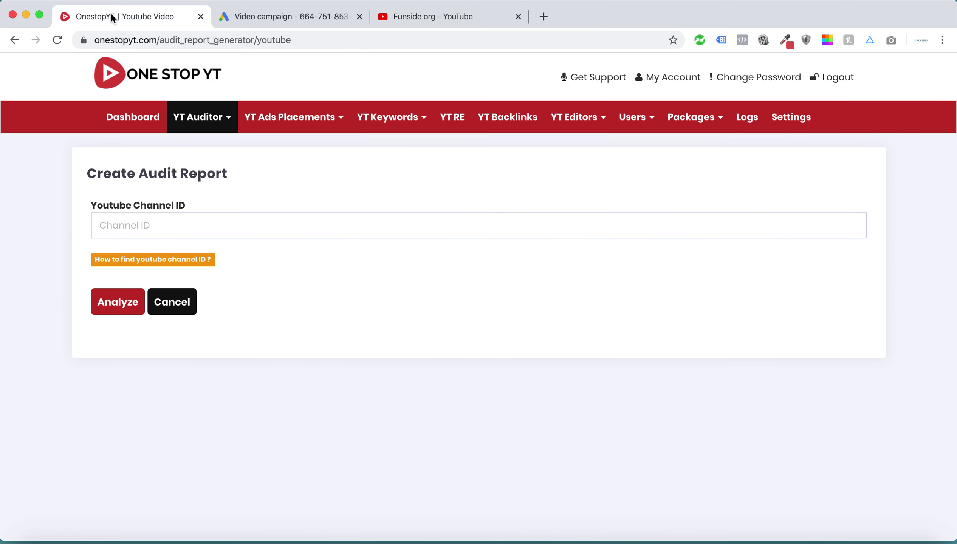
Step: Paste the Funside org channel ID into the audit form and analyze it
click(142, 225)
key(super+v)
click(102, 311)
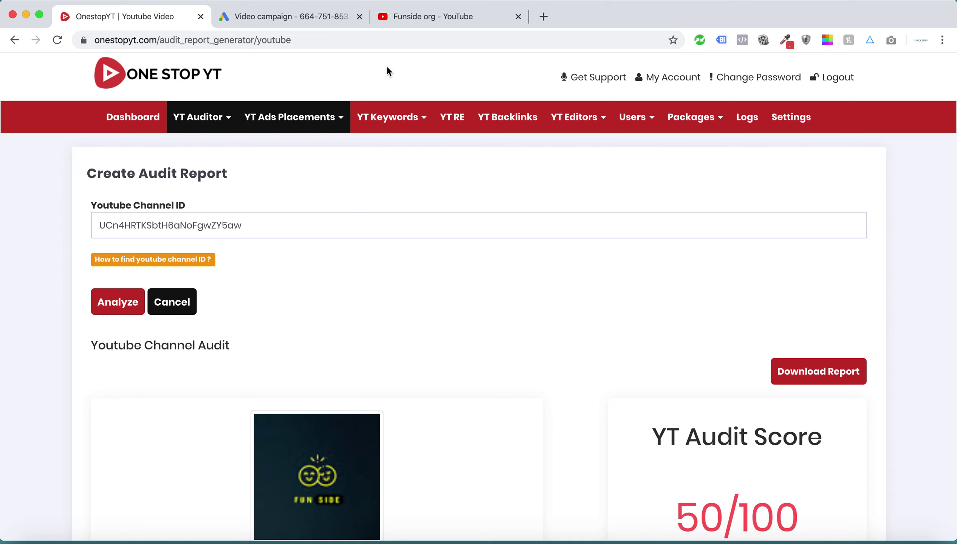
scroll(408, 175, down, 8)
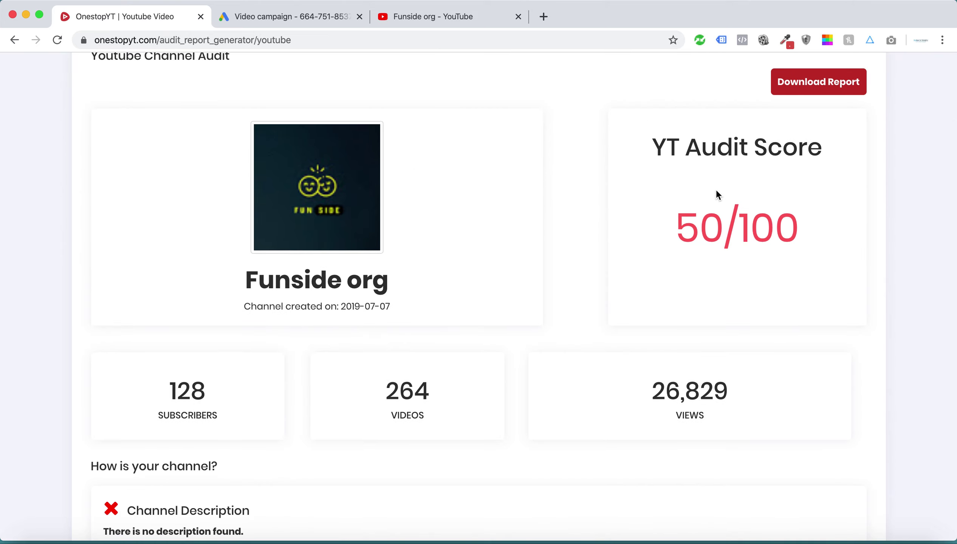
scroll(582, 258, down, 3)
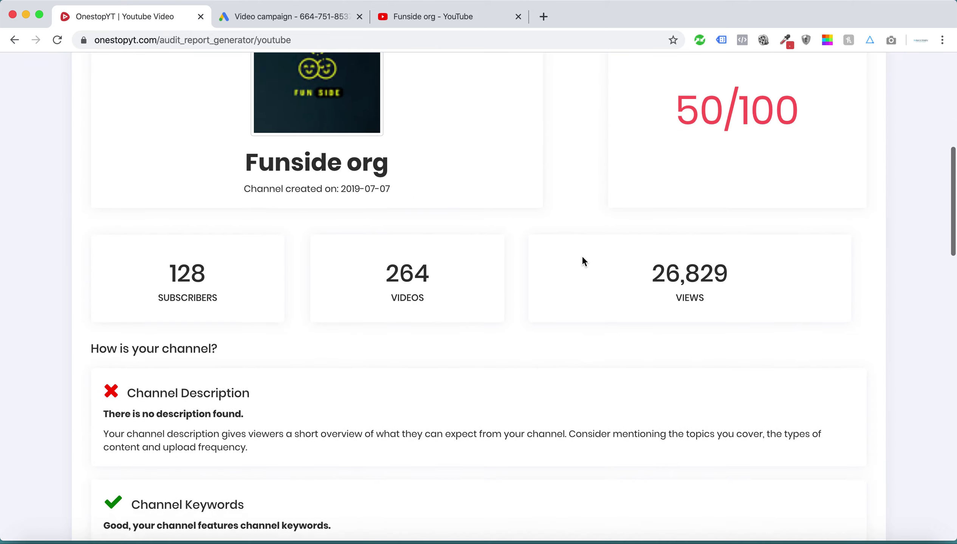
scroll(582, 255, up, 1)
scroll(414, 277, up, 2)
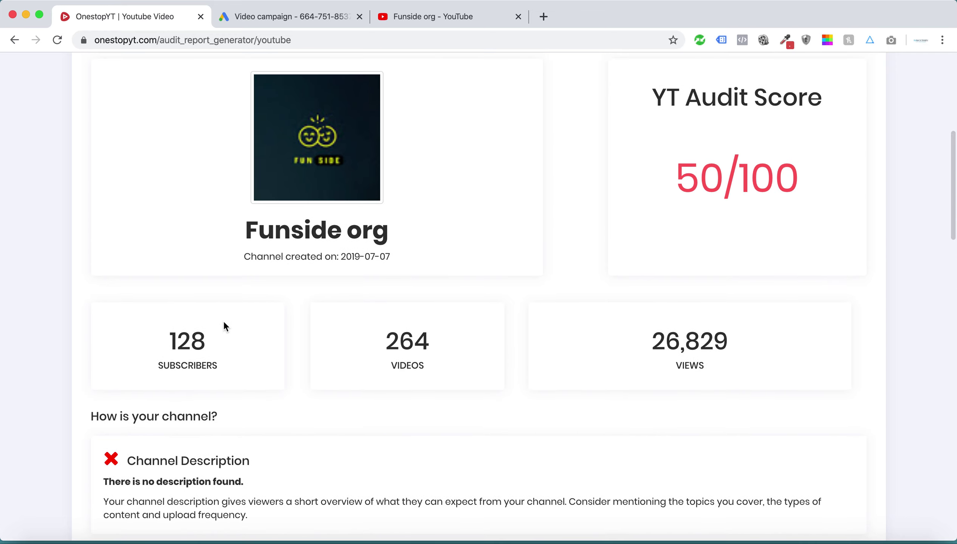
Step: Review the audit: 50/100 score, 128 subscribers, 264 videos, 26,829 views
drag(166, 349, 229, 340)
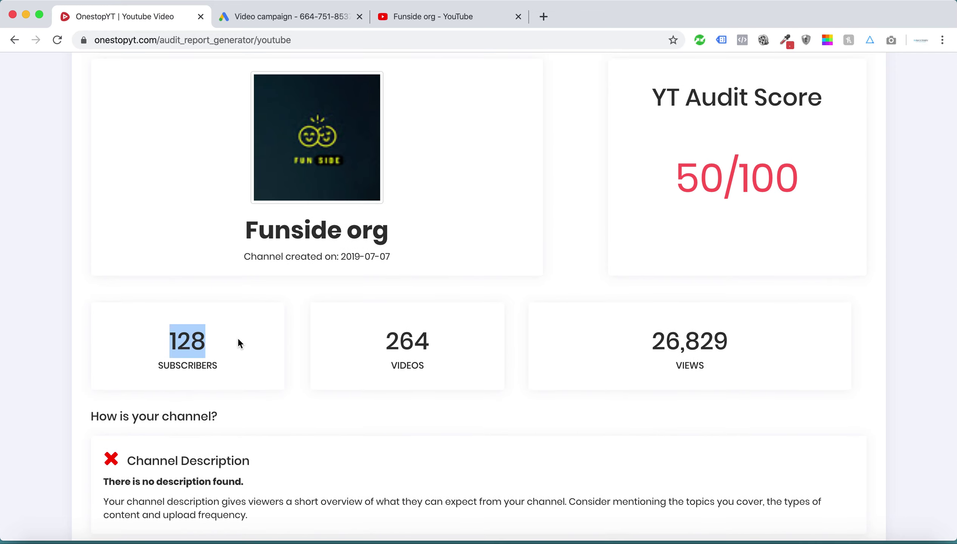
scroll(503, 344, down, 6)
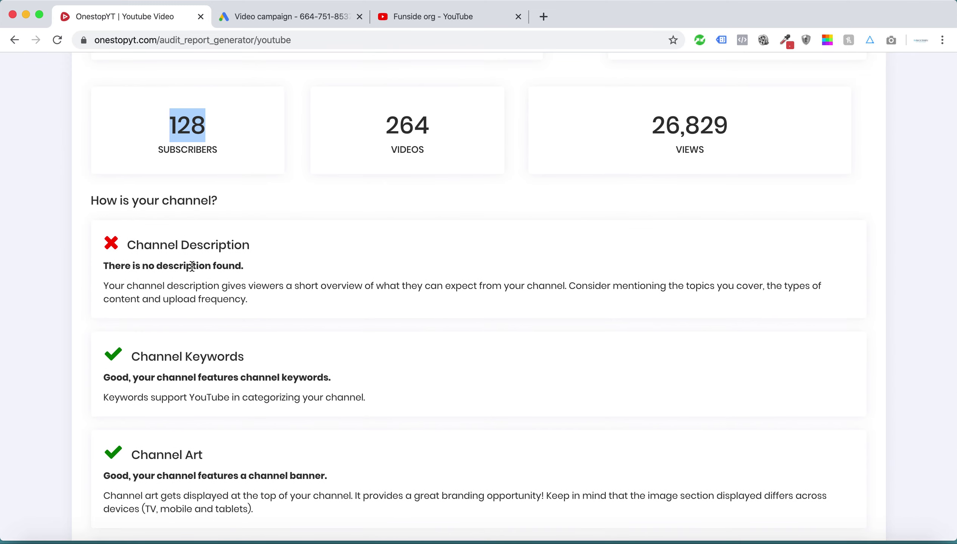
scroll(191, 266, up, 6)
scroll(191, 265, down, 5)
scroll(192, 264, up, 6)
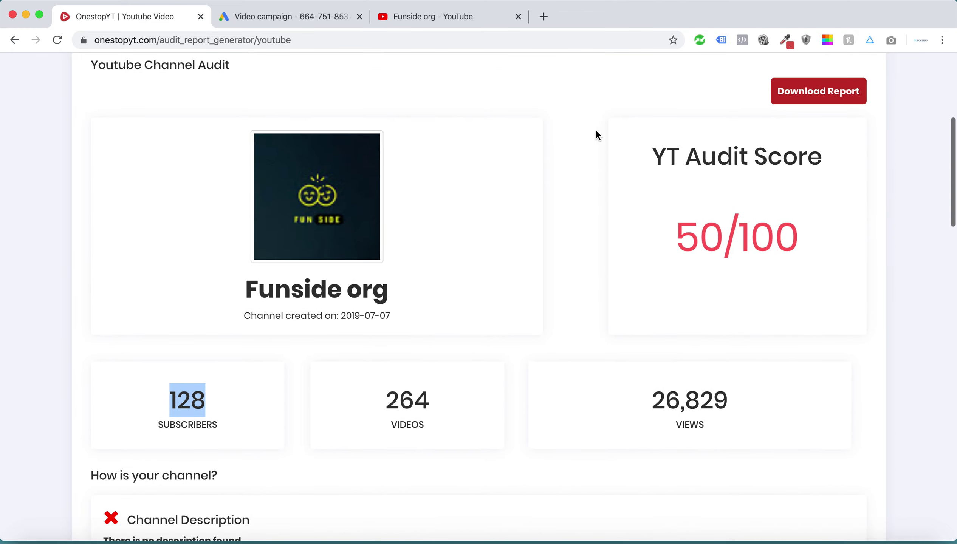
scroll(487, 240, down, 20)
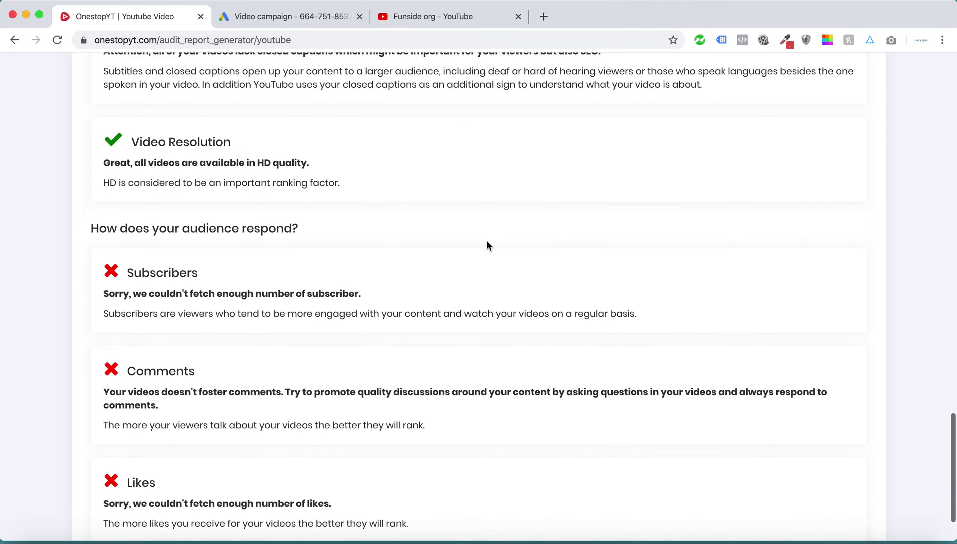
scroll(487, 245, down, 3)
scroll(343, 142, up, 12)
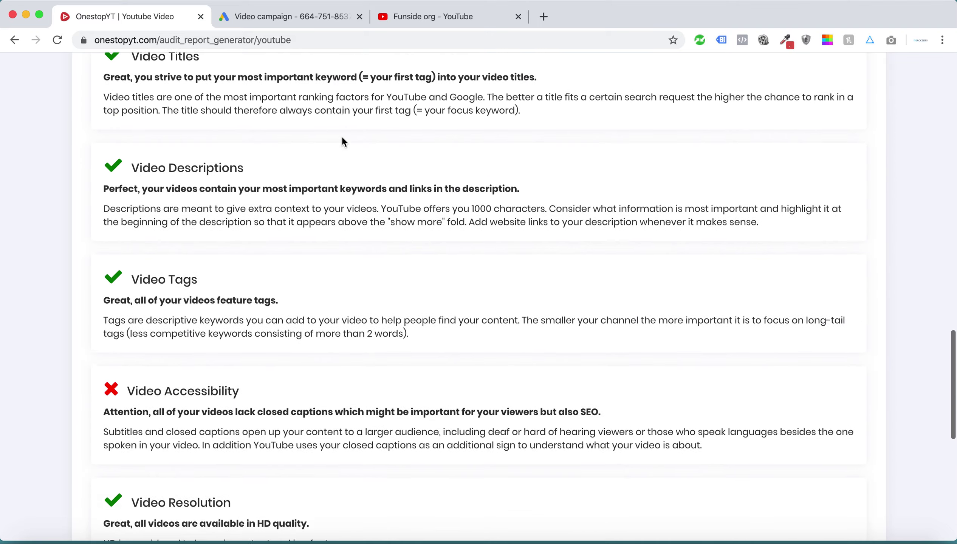
scroll(244, 432, up, 20)
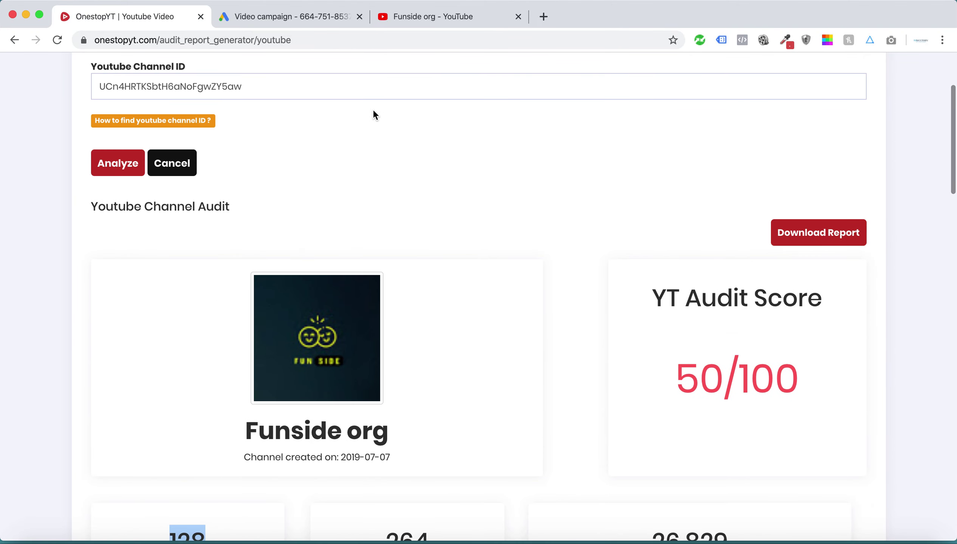
scroll(365, 113, up, 3)
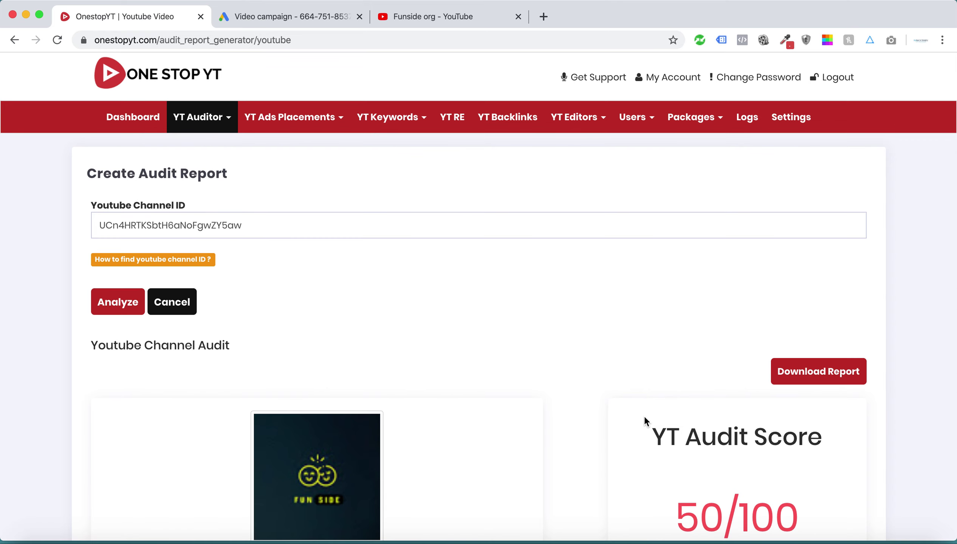
scroll(644, 416, down, 1)
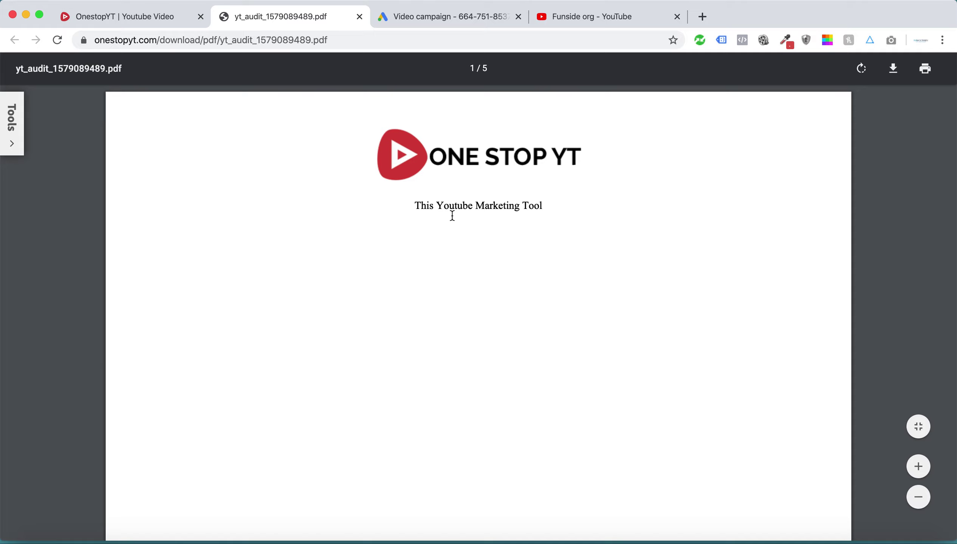
Step: Scroll through the five-page Funside org audit report PDF, then return to the OneStopYT audit page
scroll(452, 215, down, 2)
scroll(480, 205, up, 1)
scroll(462, 173, up, 2)
scroll(482, 197, down, 10)
scroll(500, 205, up, 4)
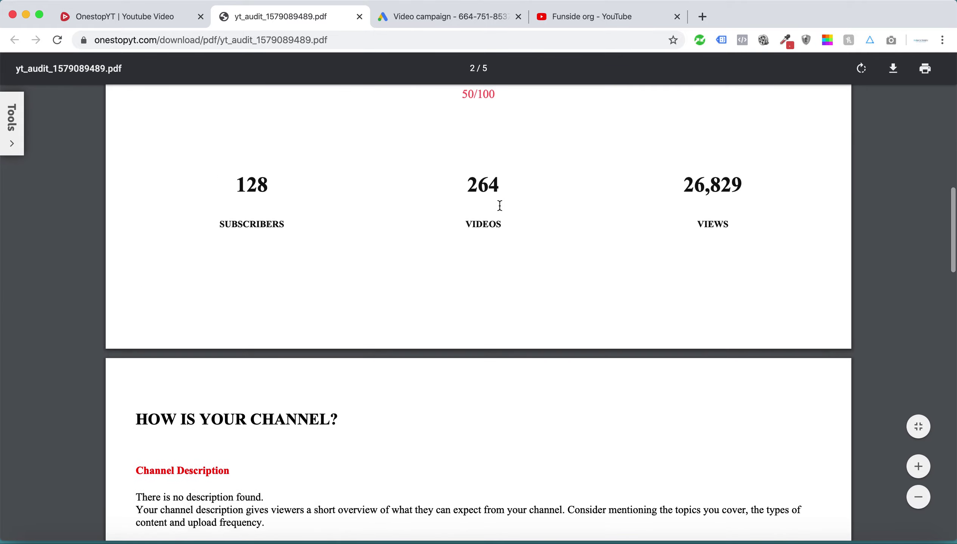
scroll(500, 205, down, 20)
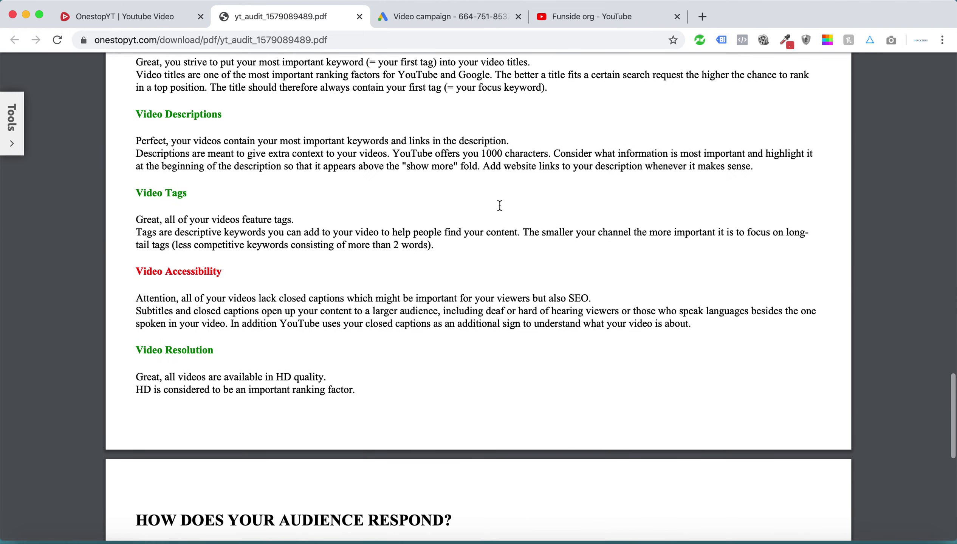
scroll(500, 205, down, 10)
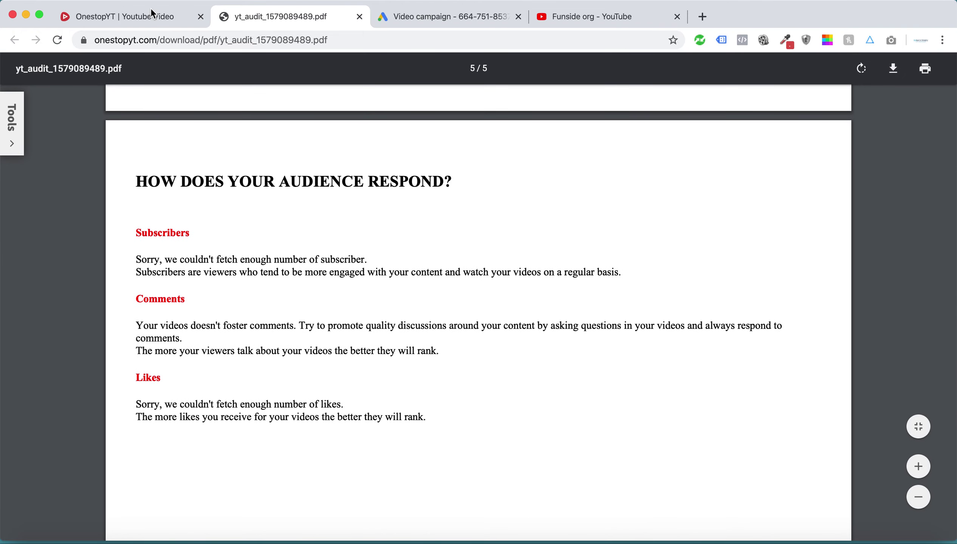
click(149, 17)
scroll(327, 188, up, 3)
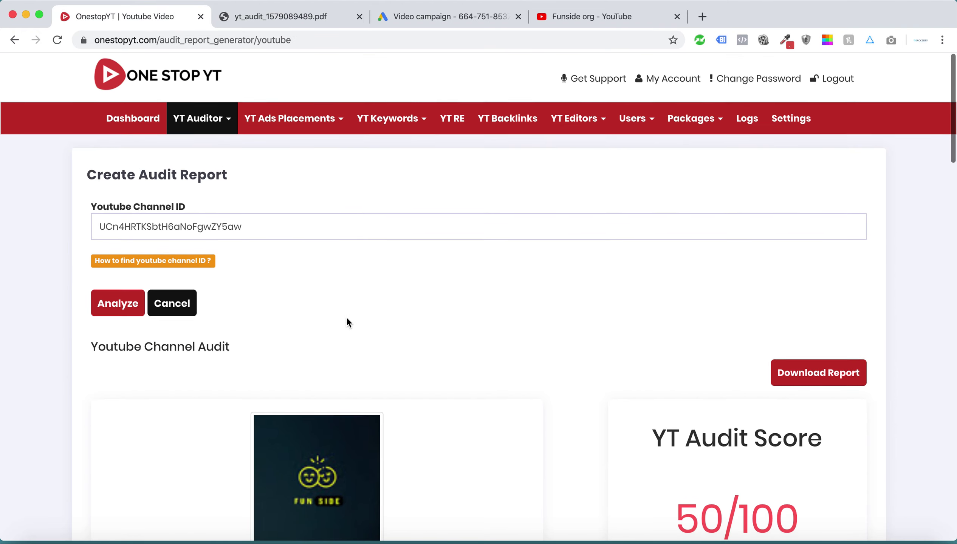
Step: Open YT Settings to view the 'This Youtube Marketing Tool' company description
click(794, 125)
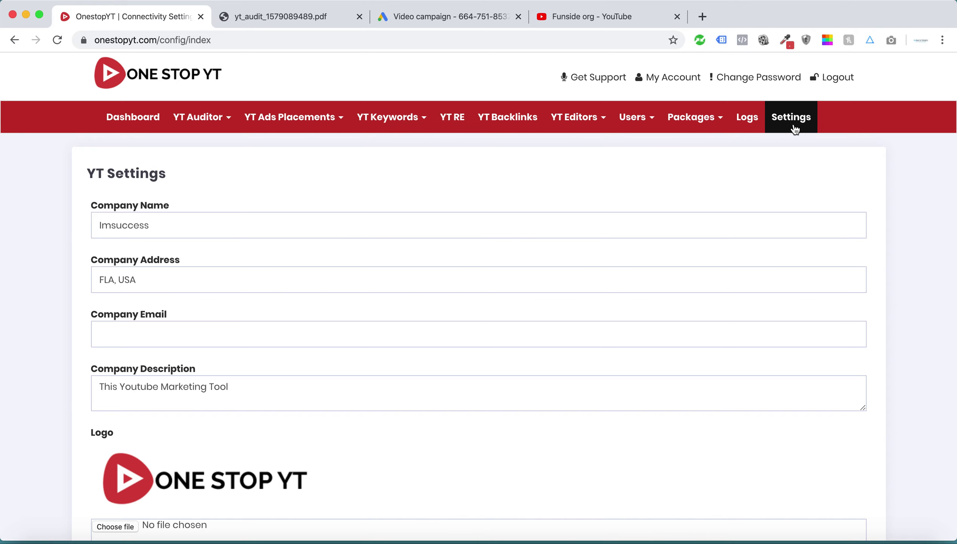
scroll(307, 299, down, 4)
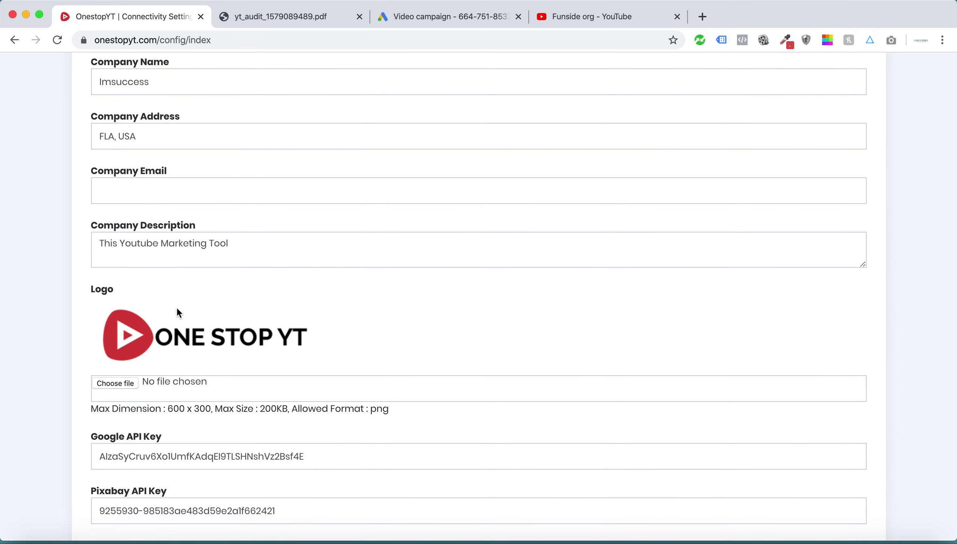
scroll(186, 355, up, 4)
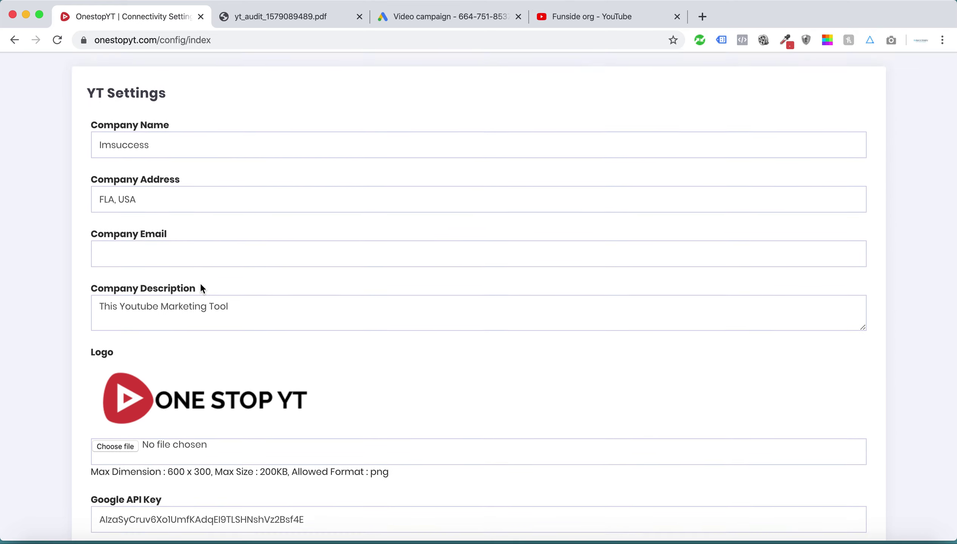
Step: Compare it with the audit report PDF, then go back and open the Dashboard
click(280, 16)
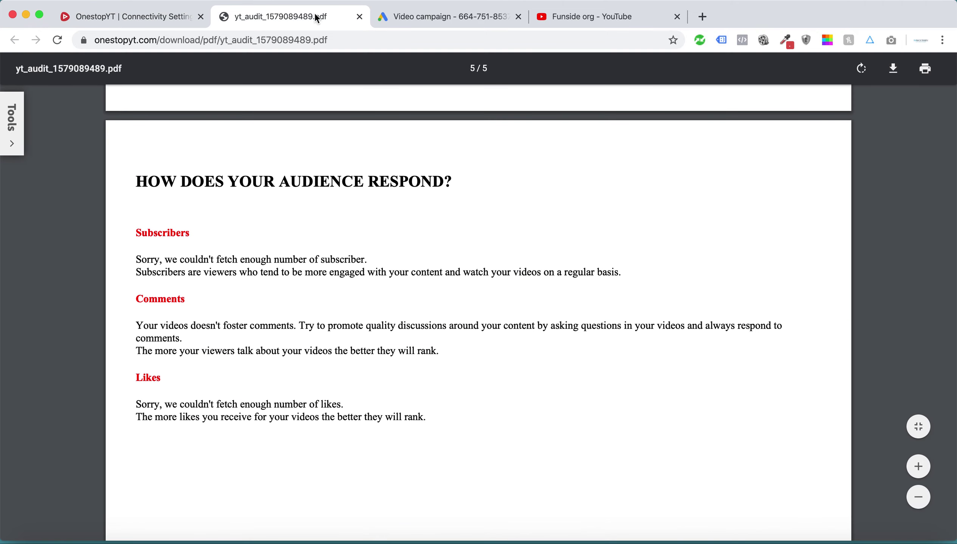
scroll(261, 180, up, 20)
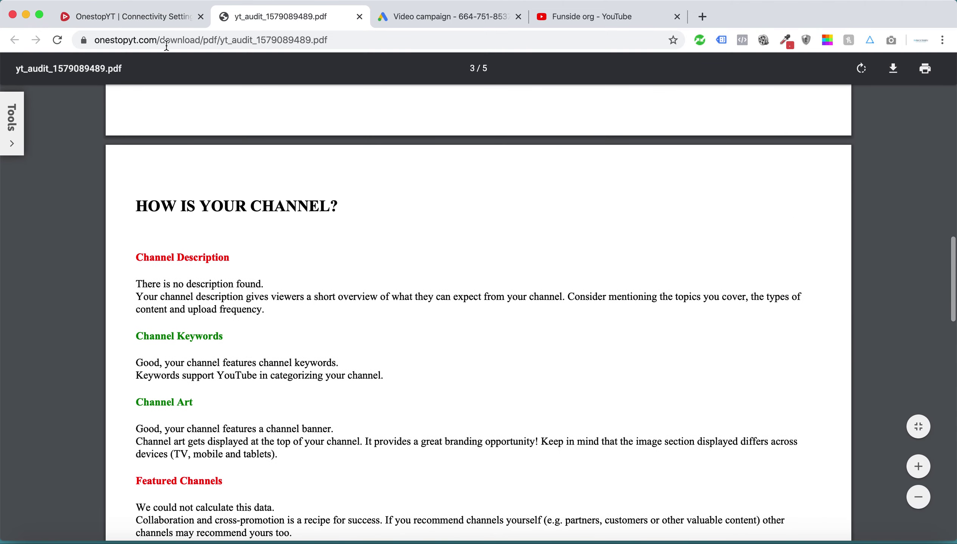
click(148, 16)
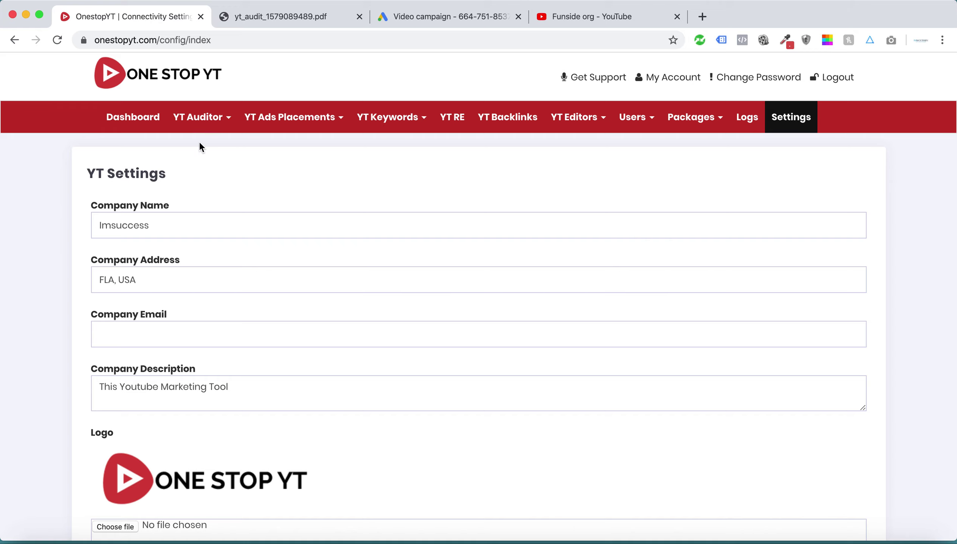
click(139, 125)
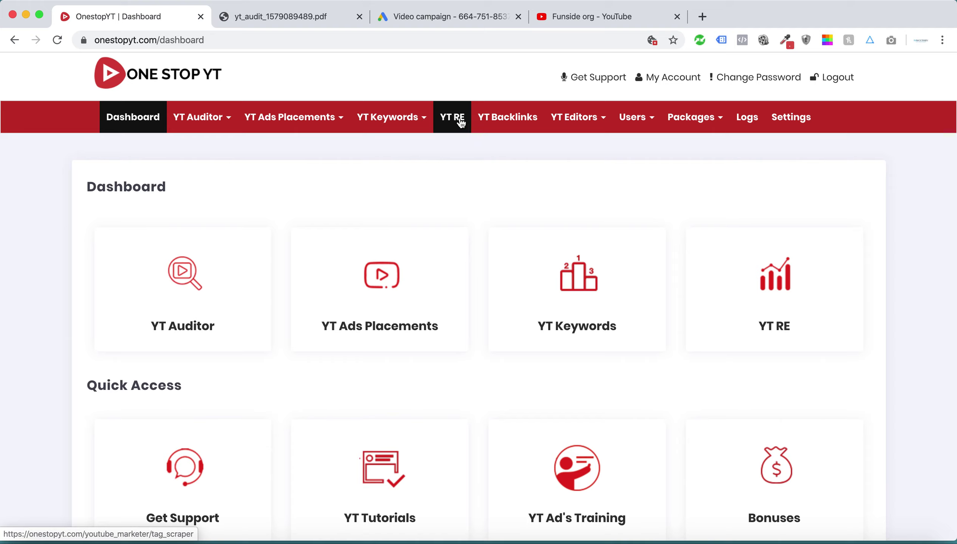
Step: Search YT Backlinks for 'skype marketing' and scroll to the linked-domain availability table
click(510, 119)
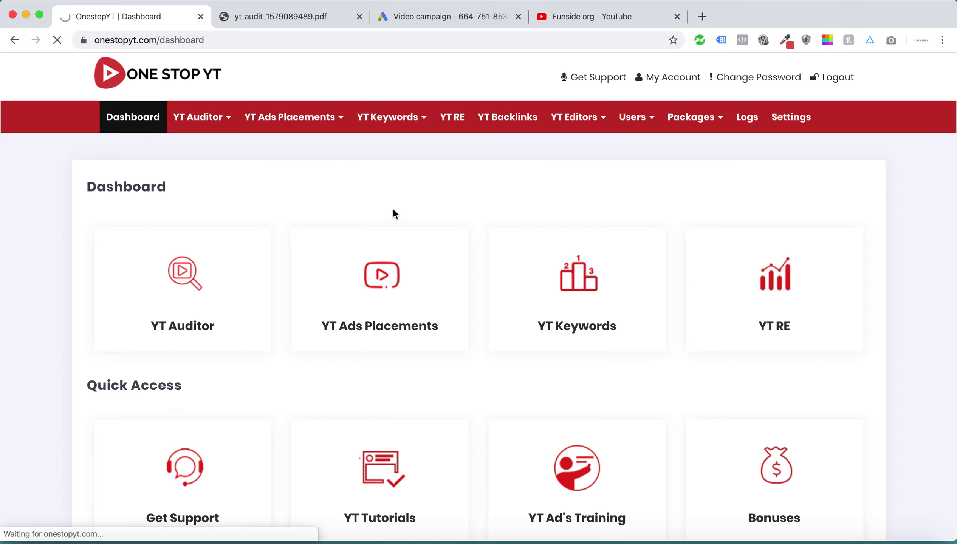
click(223, 228)
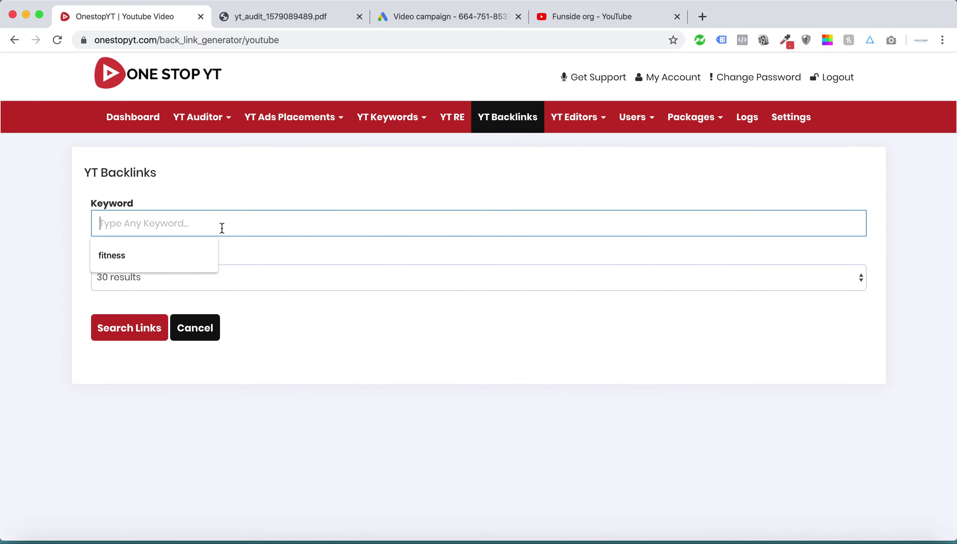
text(skype marketing)
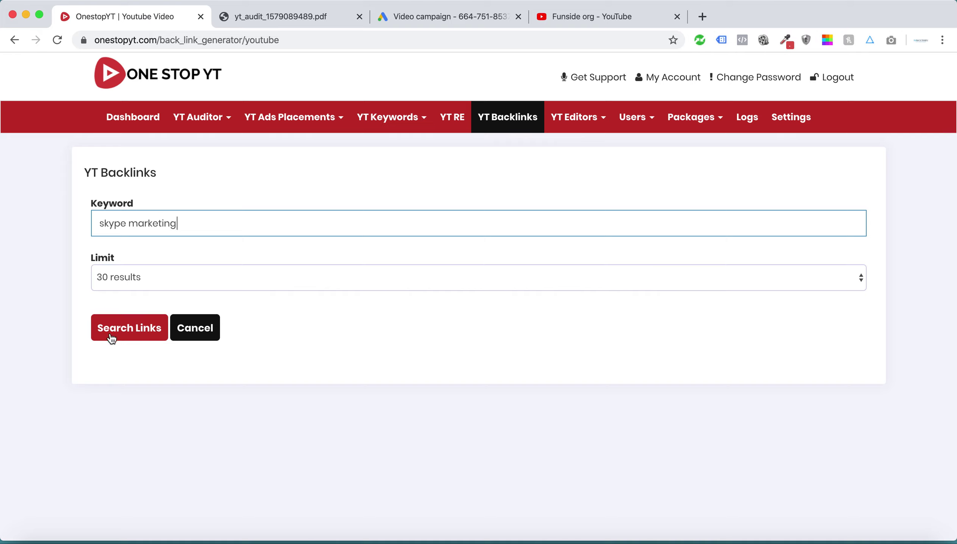
click(110, 331)
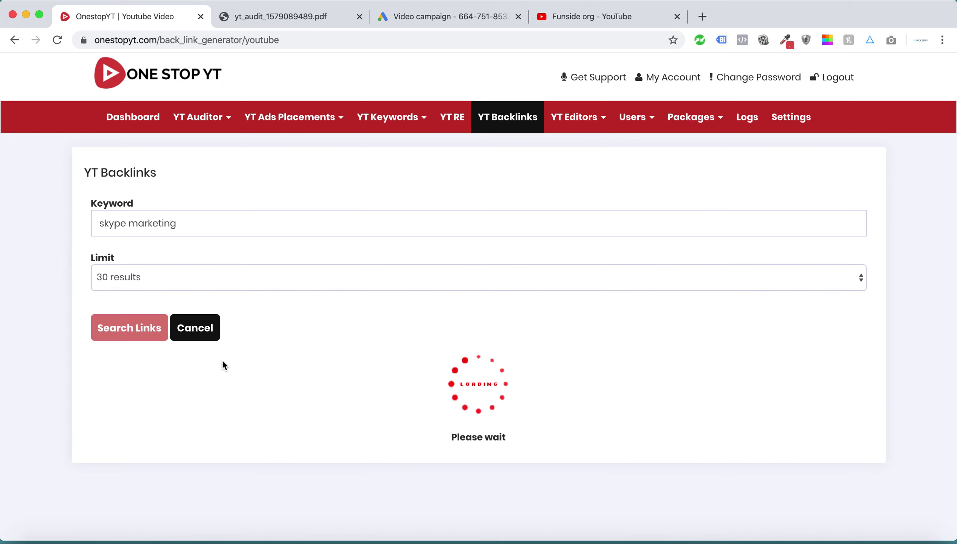
scroll(222, 366, down, 1)
scroll(224, 380, down, 5)
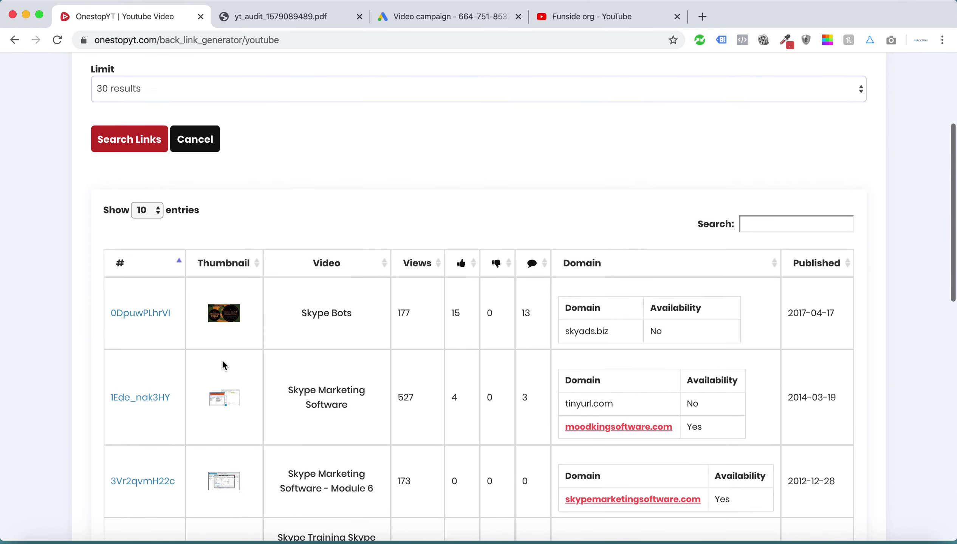
scroll(462, 443, down, 3)
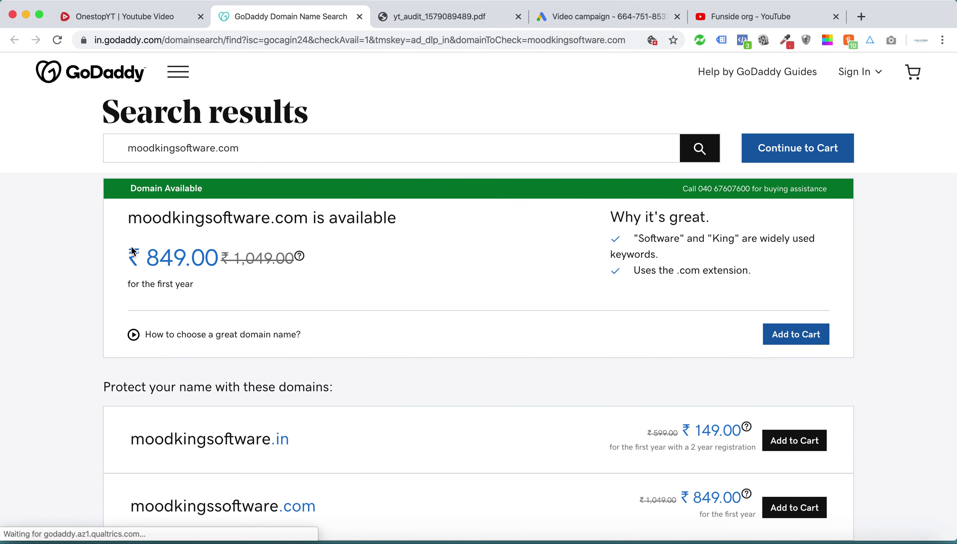
Step: Highlight moodkingsoftware.com's ₹849.00 first-year GoDaddy price, then return to the OneStopYT backlinks table
triple_click(193, 245)
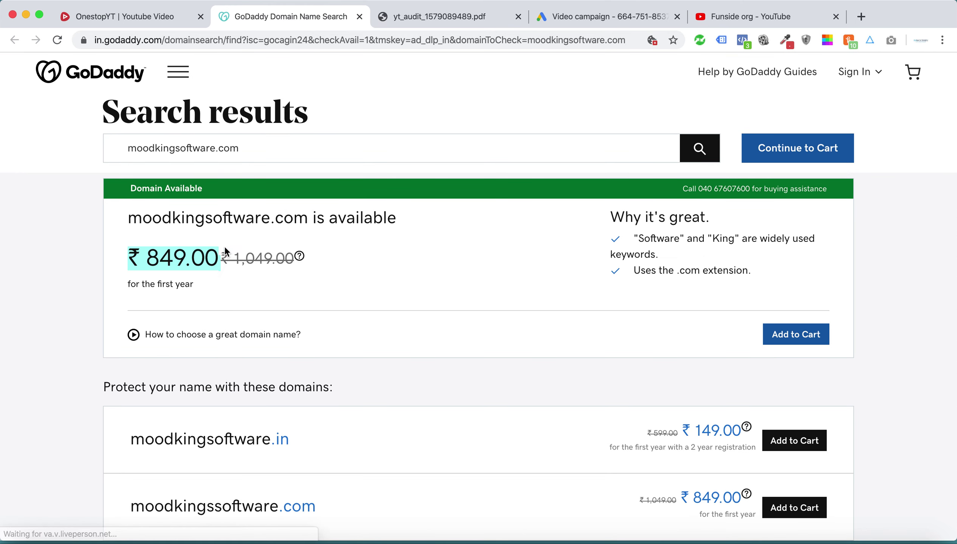
click(147, 23)
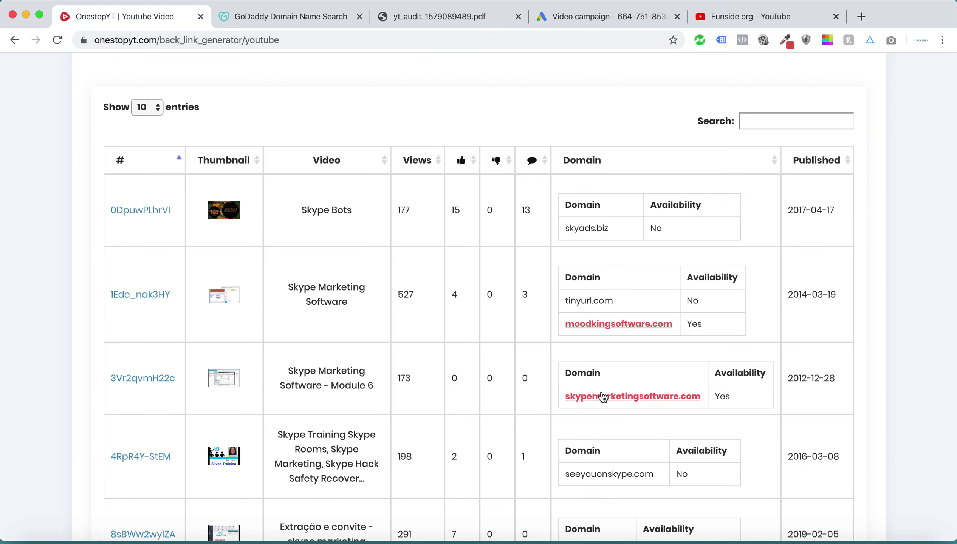
Step: Scroll to the top and look at the Content Rewriter under YT Editors
scroll(575, 367, up, 8)
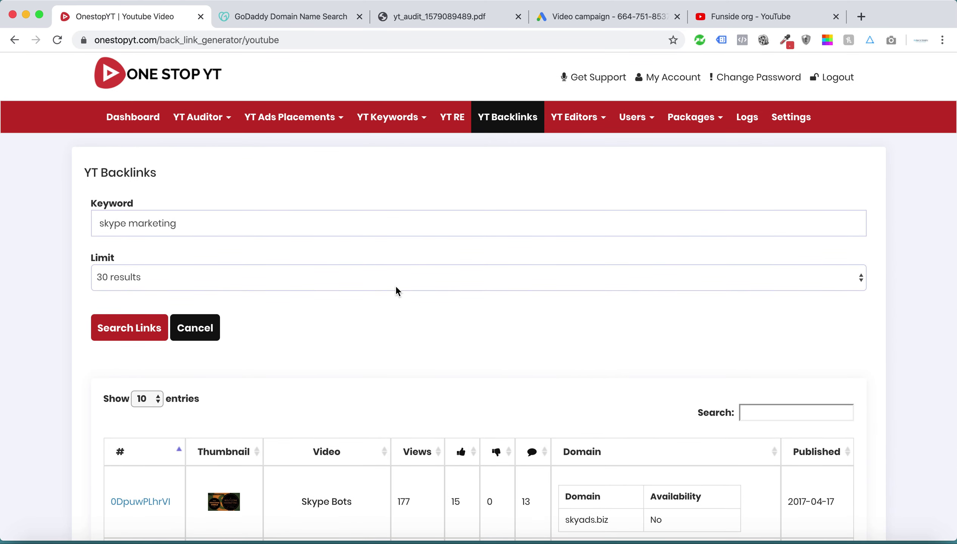
click(580, 119)
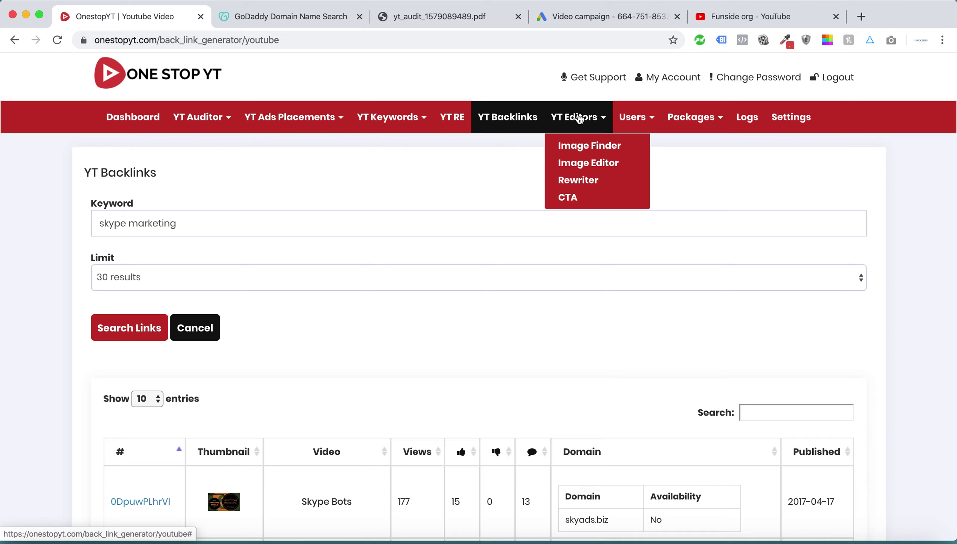
click(578, 180)
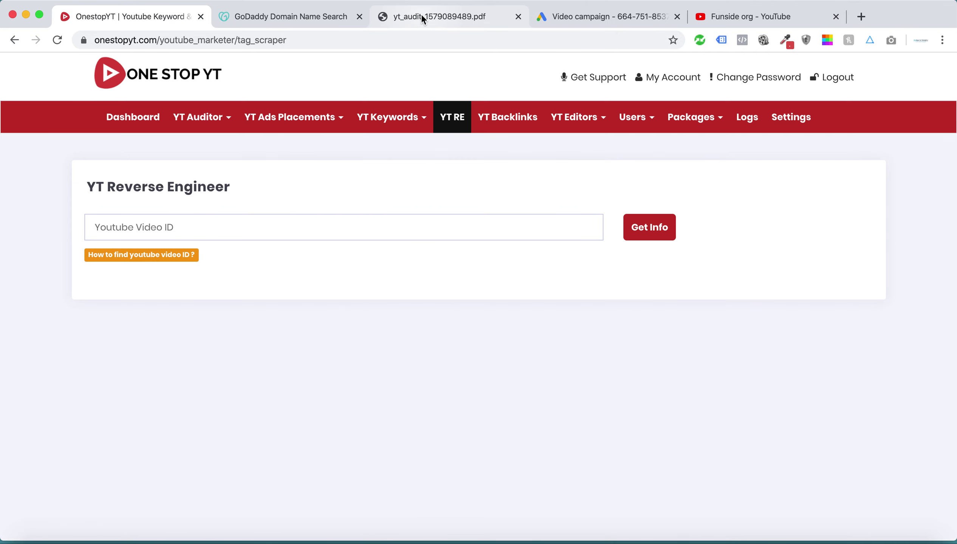
Step: Search YouTube for 'seo' in the Funside org channel tab
click(421, 16)
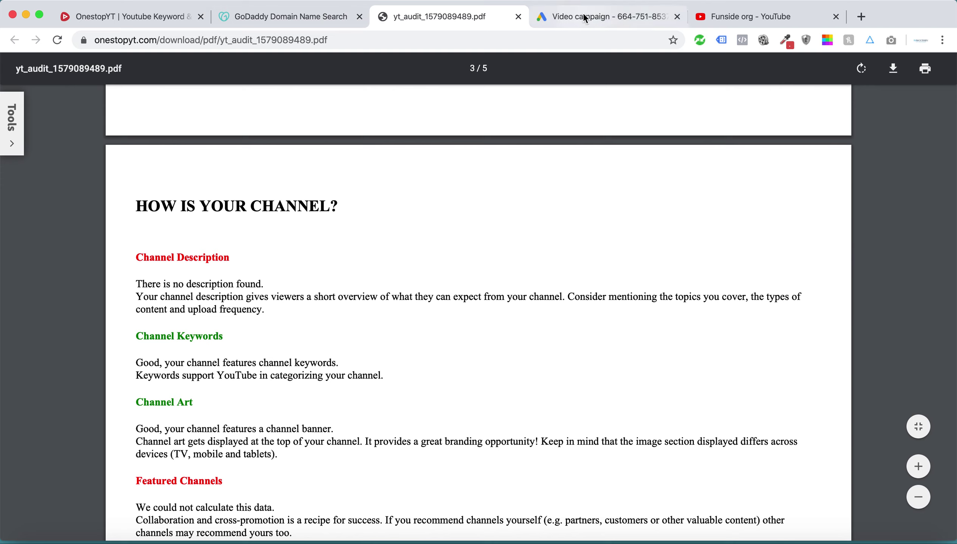
click(740, 16)
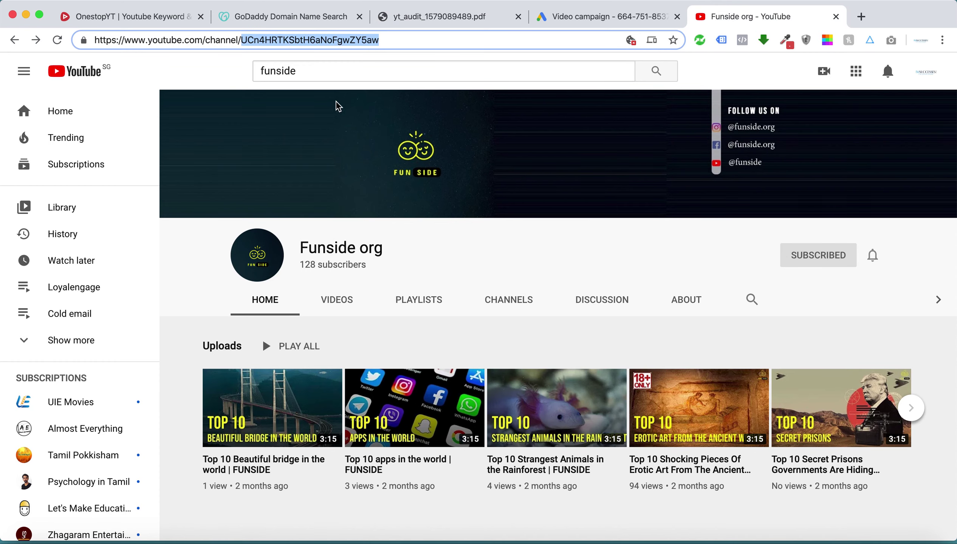
click(319, 71)
key(super+a)
text(in)
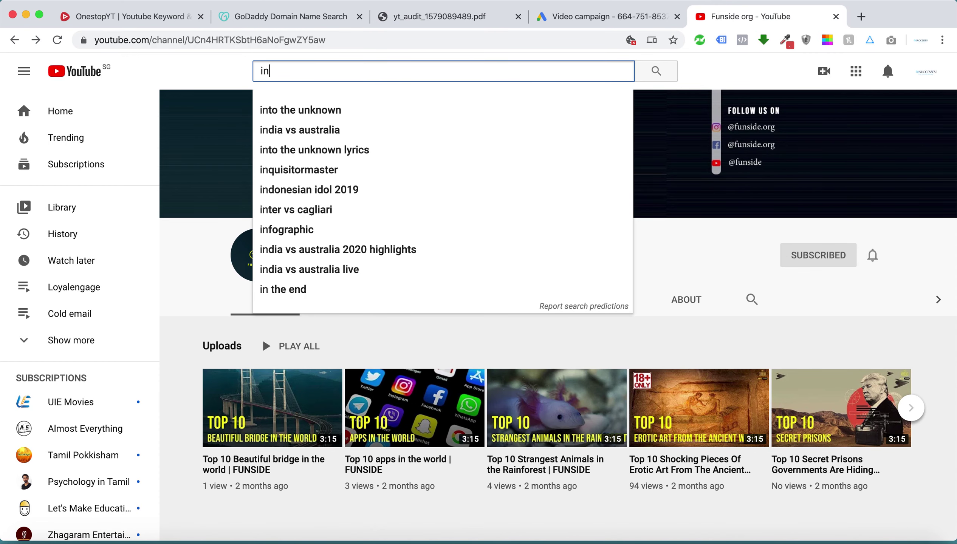
key(BackSpace)
key(BackSpace)
text(seo)
key(Return)
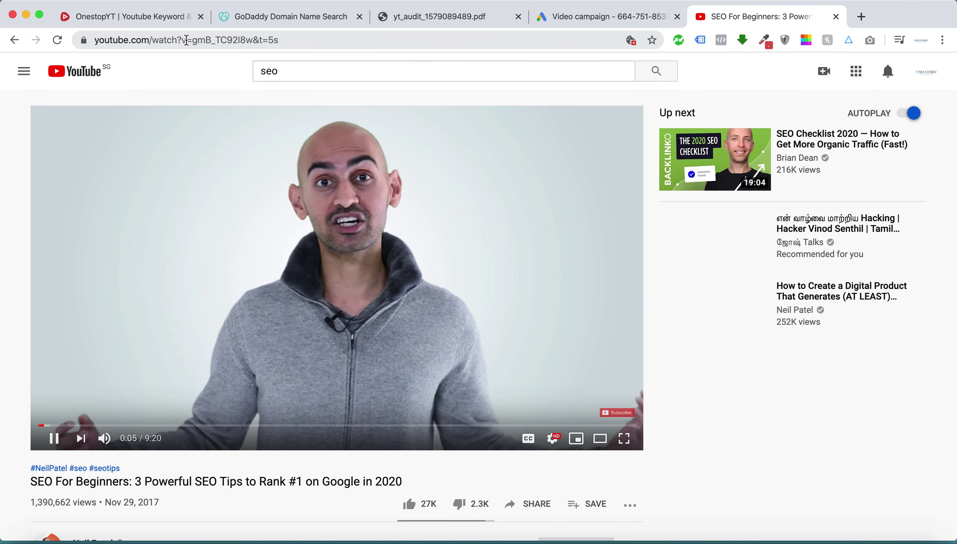
Step: Pause the SEO tips video at 0:06, select its ID gmB_TC92I8w&t=5s, and return to Reverse Engineer
click(240, 241)
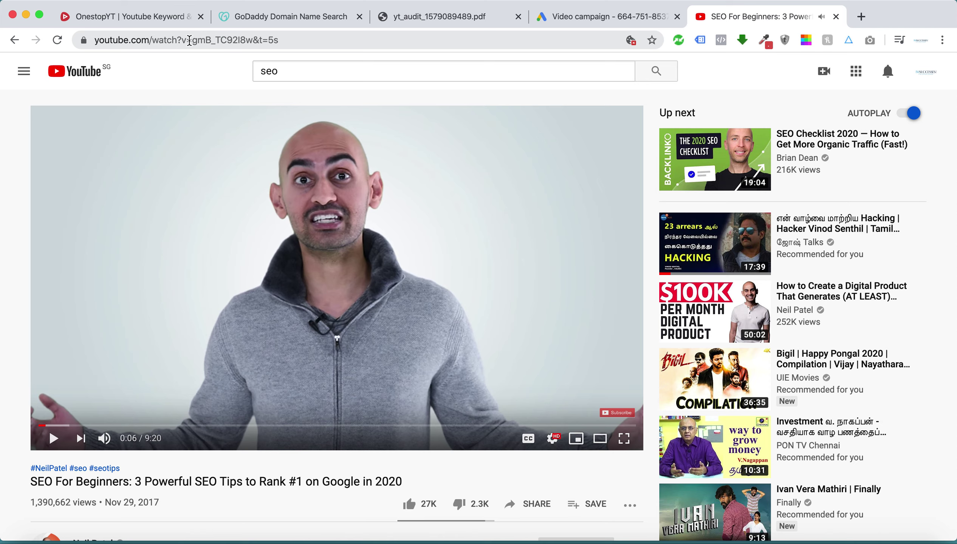
drag(192, 39, 322, 40)
key(super+c)
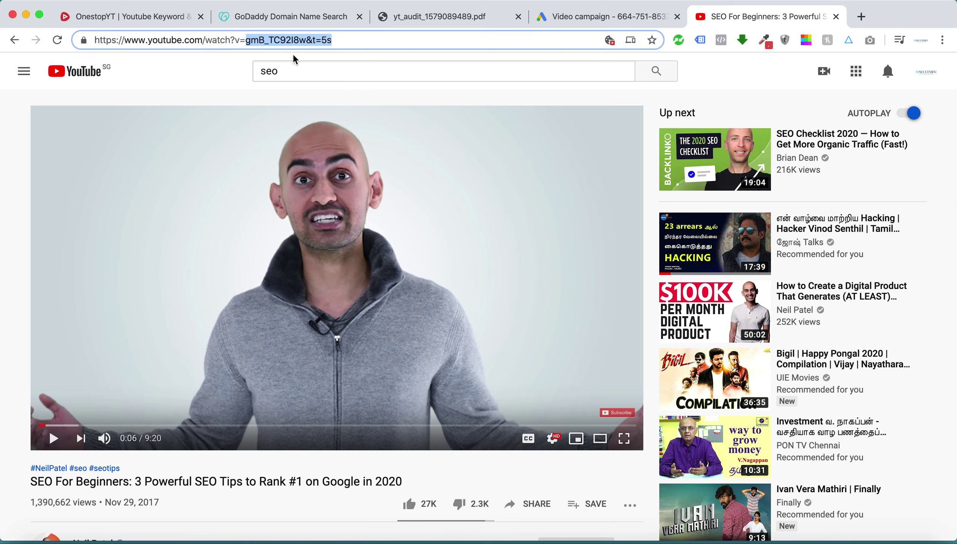
click(131, 18)
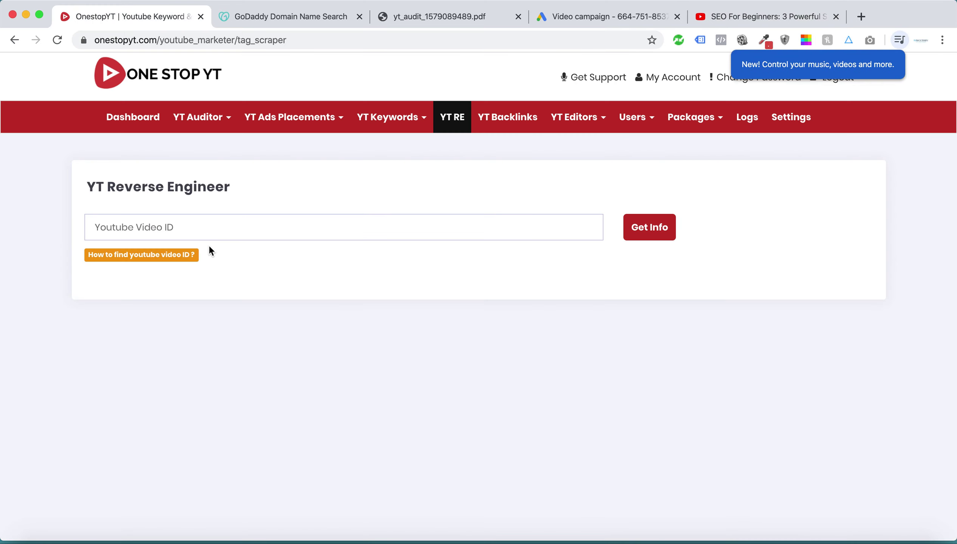
Step: Paste the copied SEO video ID into Reverse Engineer and fetch its title, description and tags
click(181, 225)
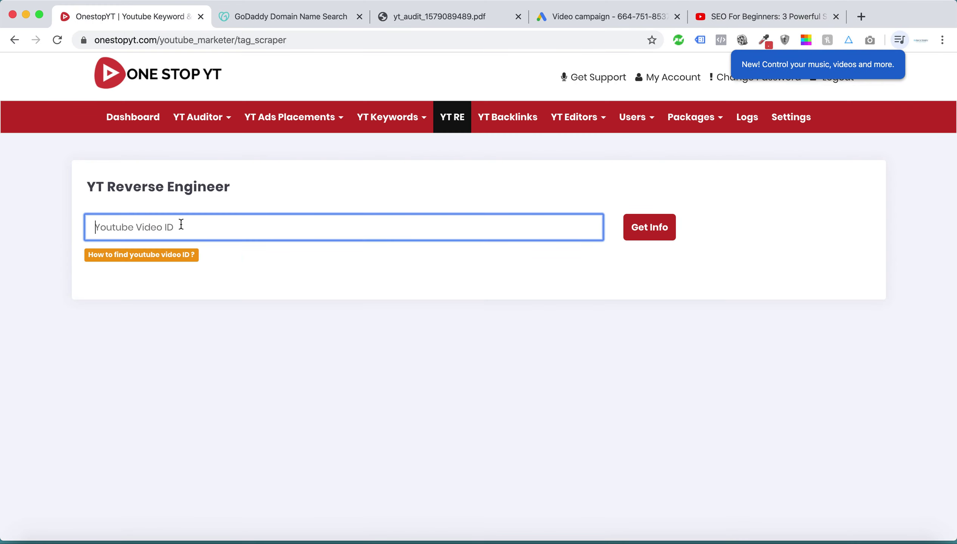
click(163, 256)
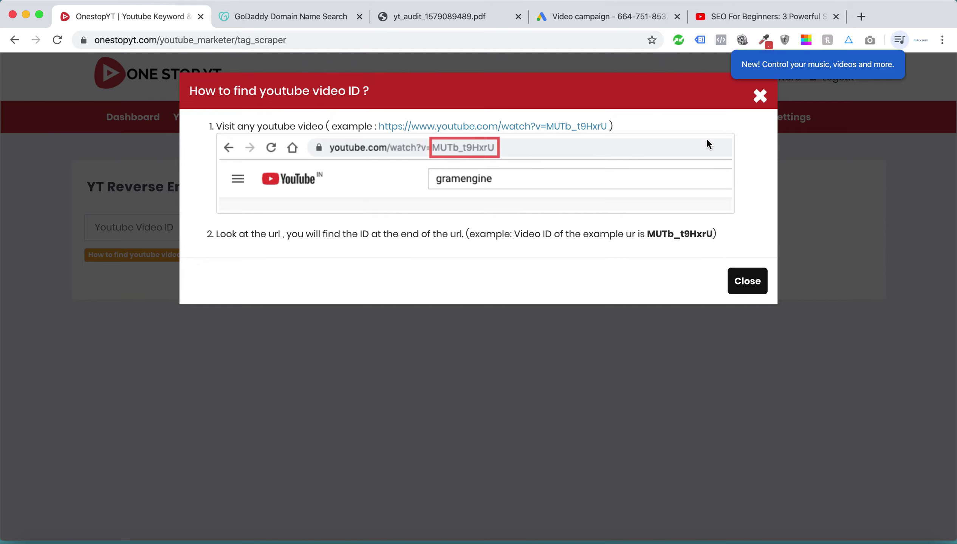
click(761, 96)
click(211, 230)
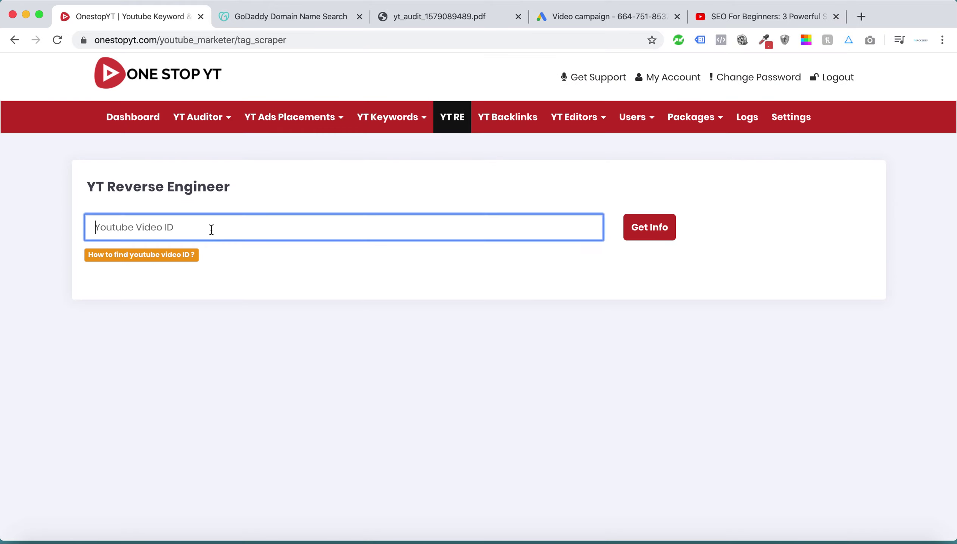
key(super+v)
click(659, 237)
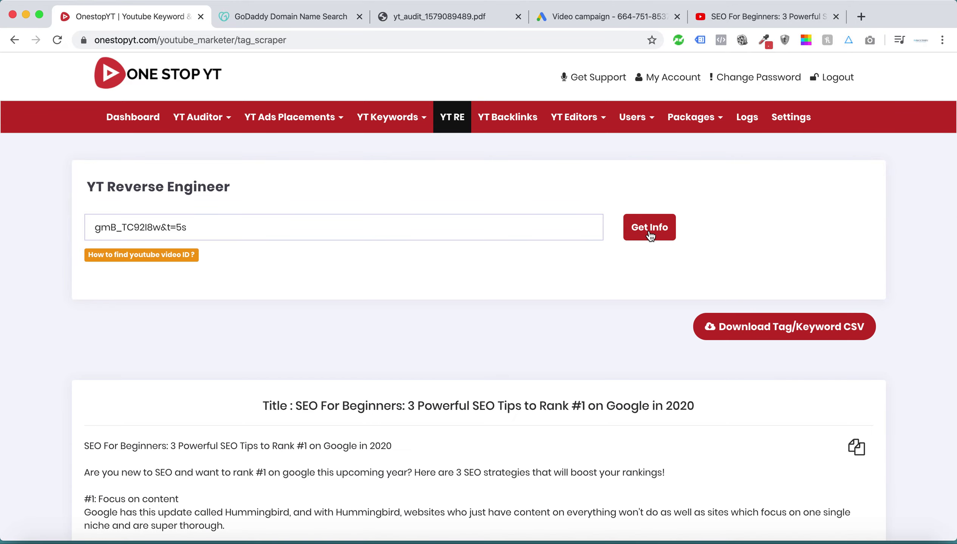
Step: Scroll through the 26 tags, including 'seo tips', and back up to the form
scroll(638, 330, down, 20)
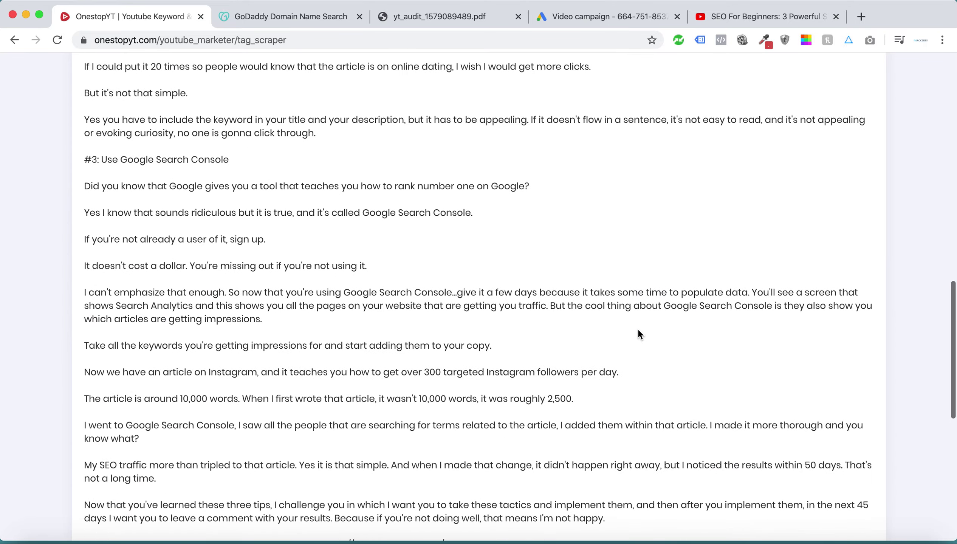
scroll(638, 330, down, 10)
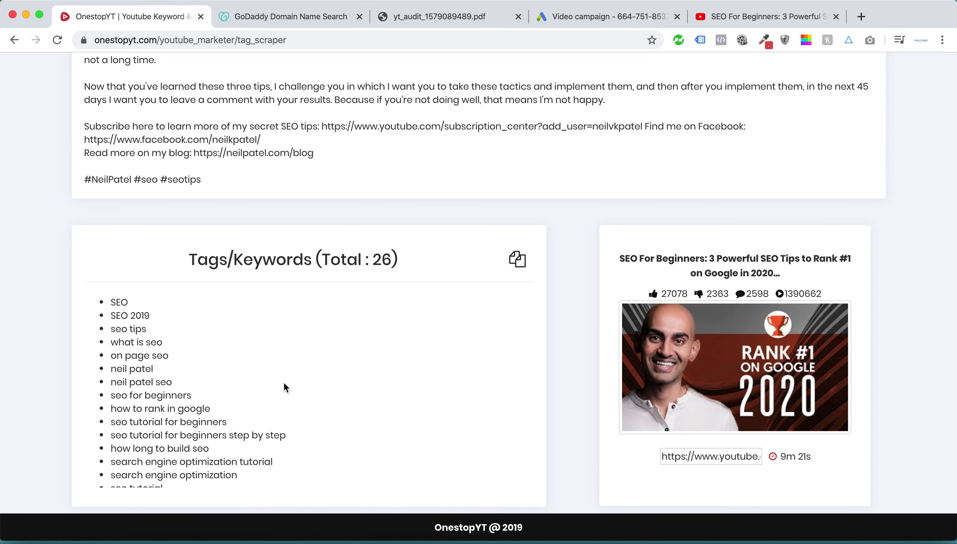
scroll(204, 398, down, 5)
scroll(204, 399, up, 3)
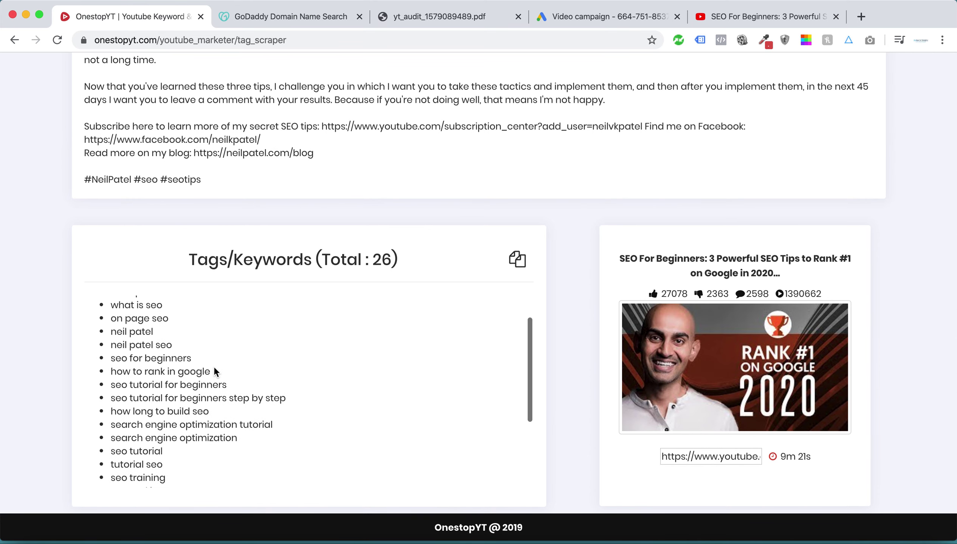
scroll(214, 371, up, 2)
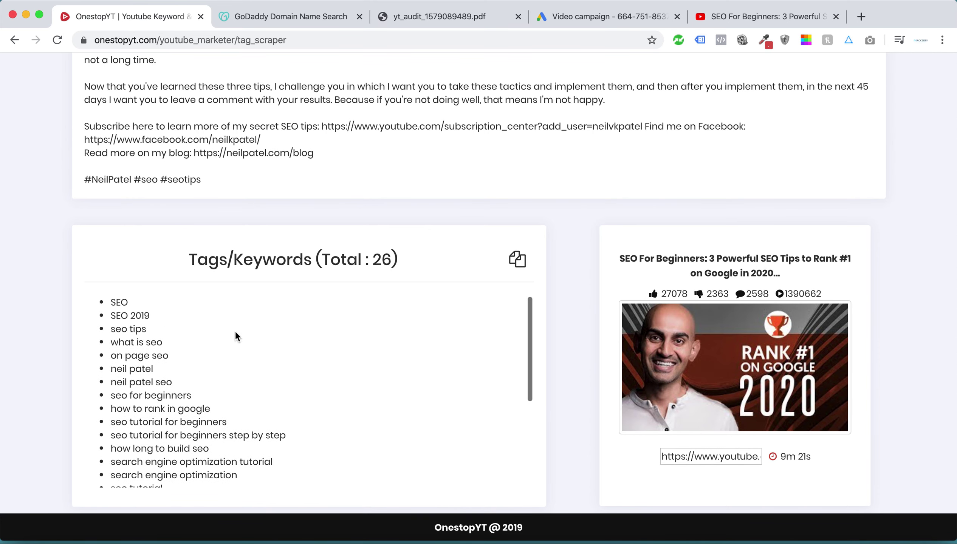
scroll(254, 272, up, 10)
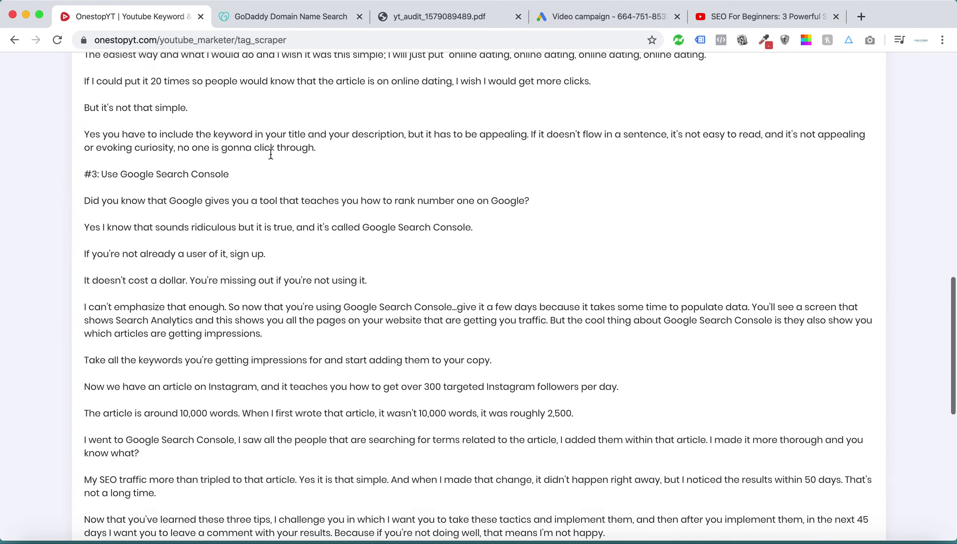
scroll(270, 154, up, 15)
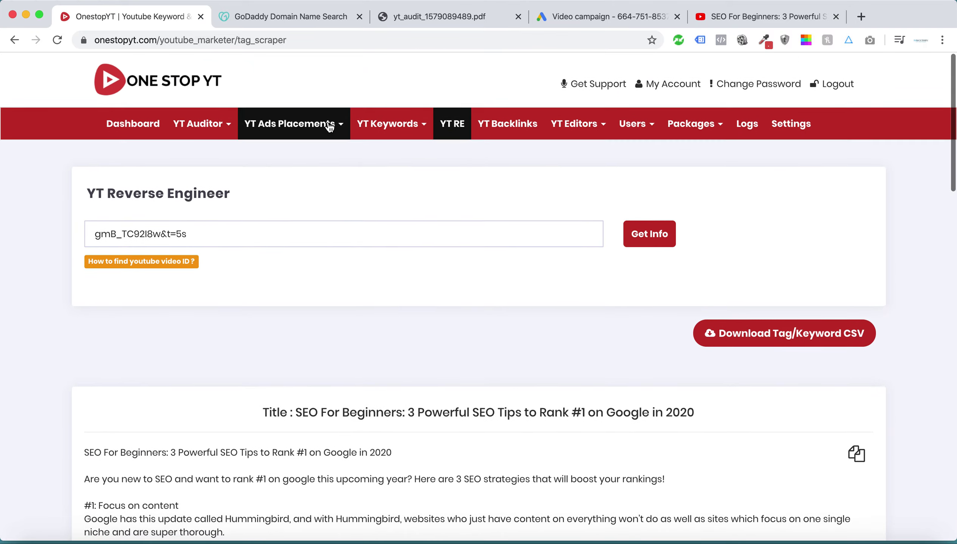
Step: Show the Users menu's Manage Users and Add User options, then dismiss it
mouse_move(574, 120)
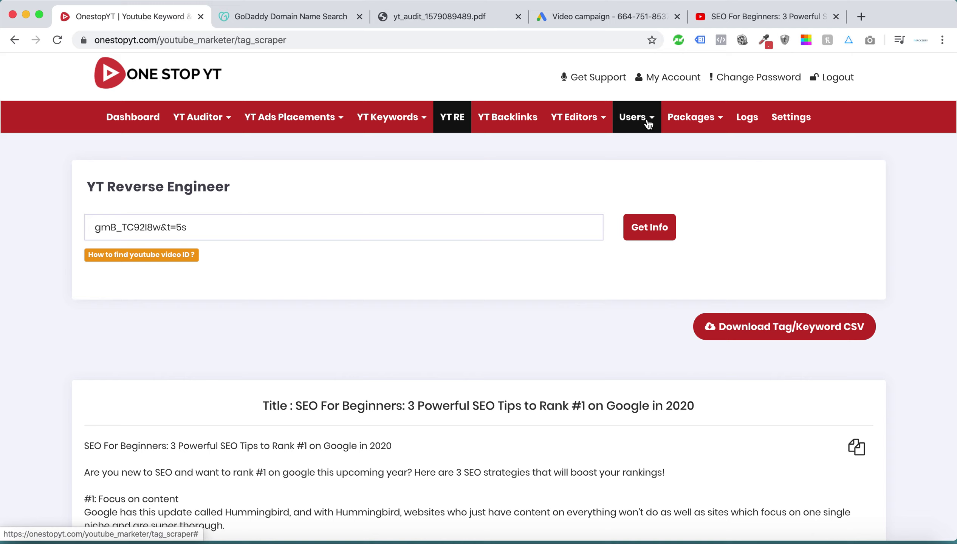
click(648, 123)
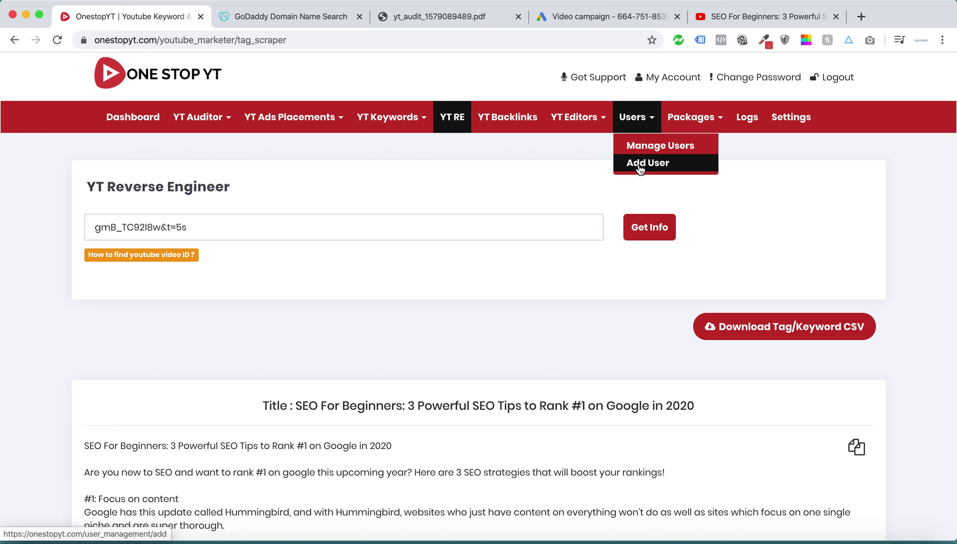
click(465, 135)
Step: Review the Jan-2020 Usage Log for OTO - 2 White Label, then return to the Dashboard
click(755, 131)
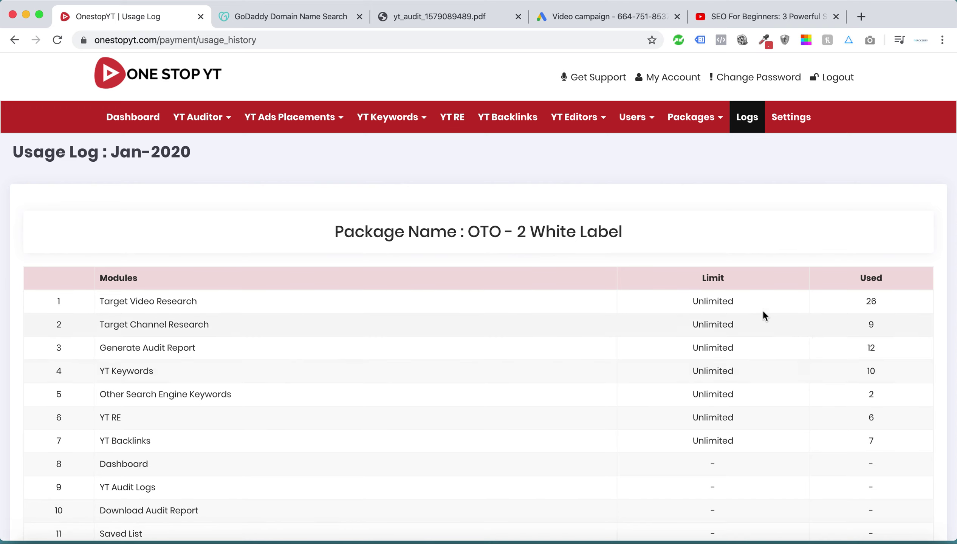
scroll(803, 350, down, 3)
scroll(803, 352, up, 2)
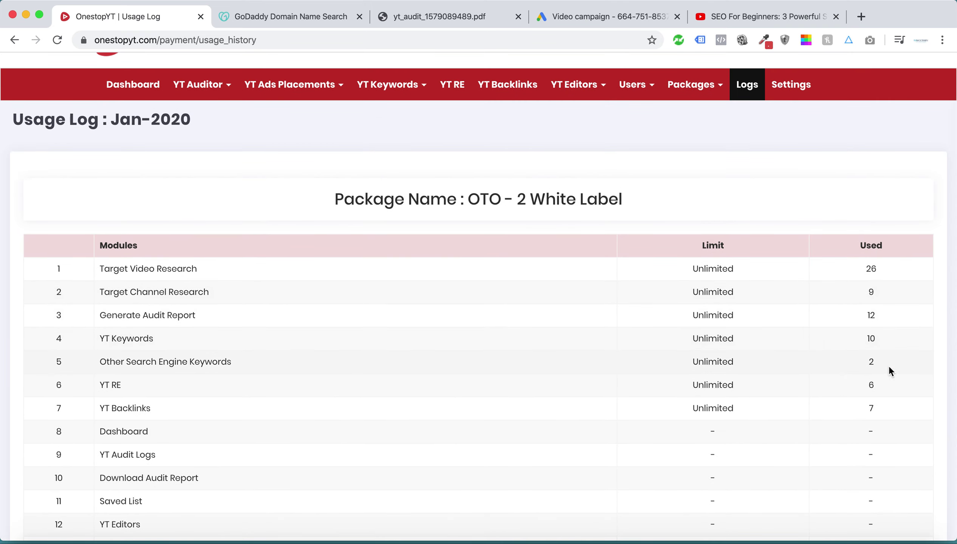
click(141, 85)
Step: Browse the YT Ad's Training resources, then go back to the Dashboard
scroll(247, 219, down, 3)
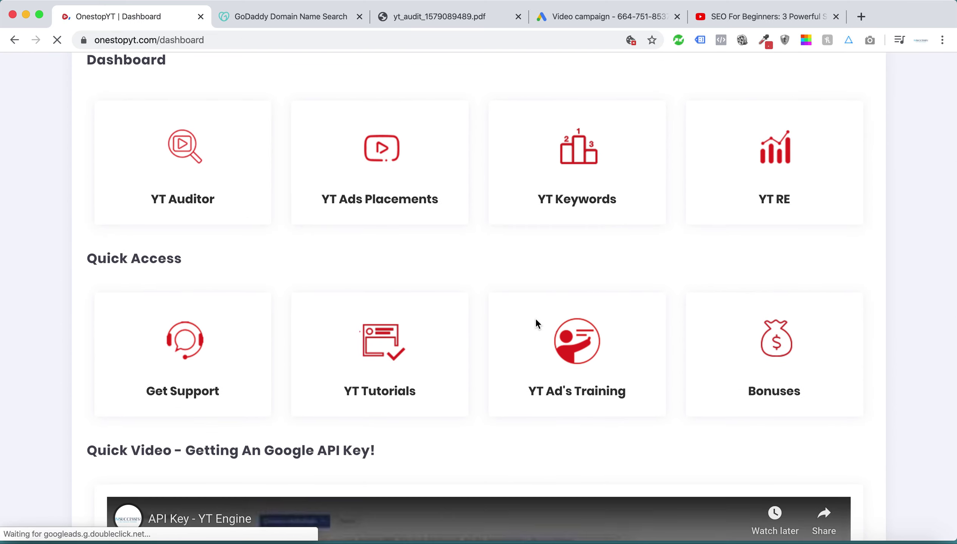
click(586, 358)
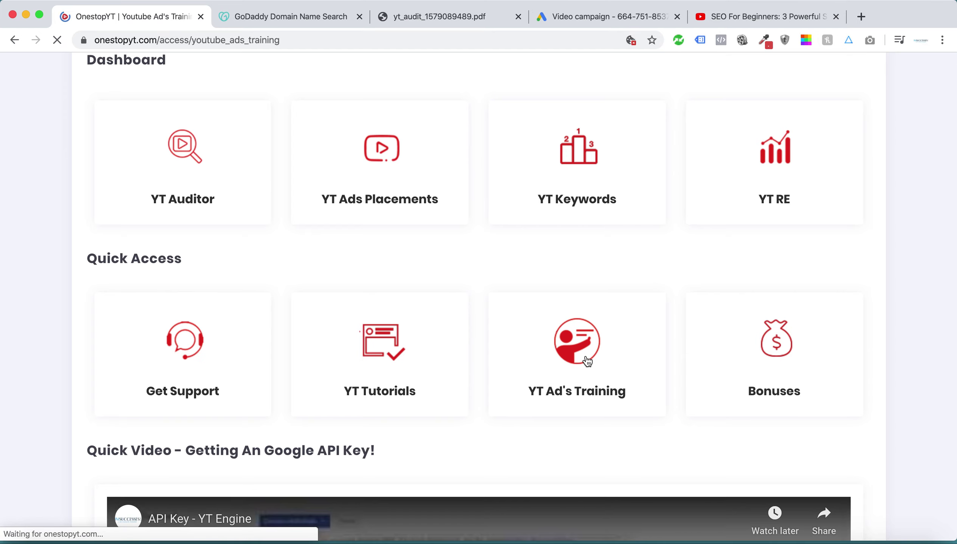
scroll(587, 361, down, 5)
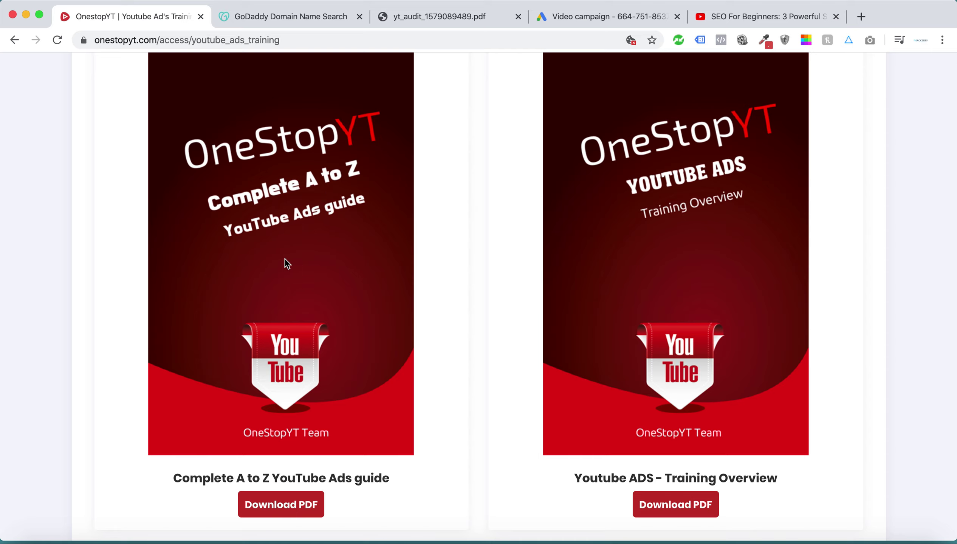
scroll(288, 264, down, 2)
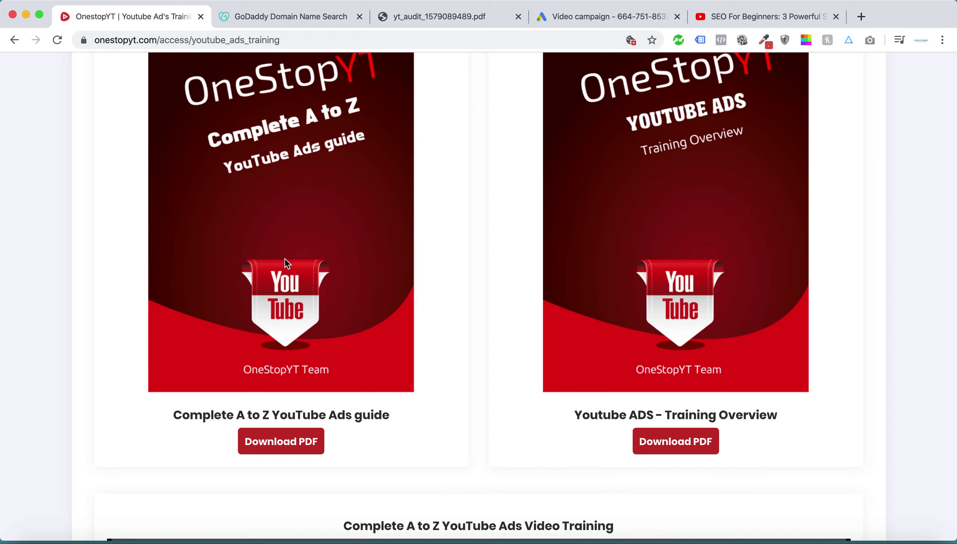
scroll(285, 258, down, 6)
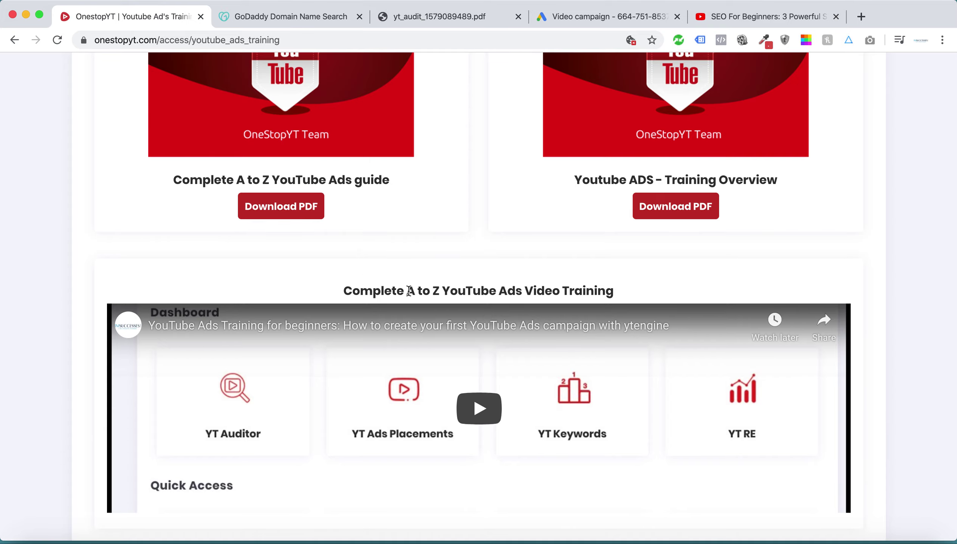
scroll(474, 357, down, 2)
scroll(476, 356, up, 7)
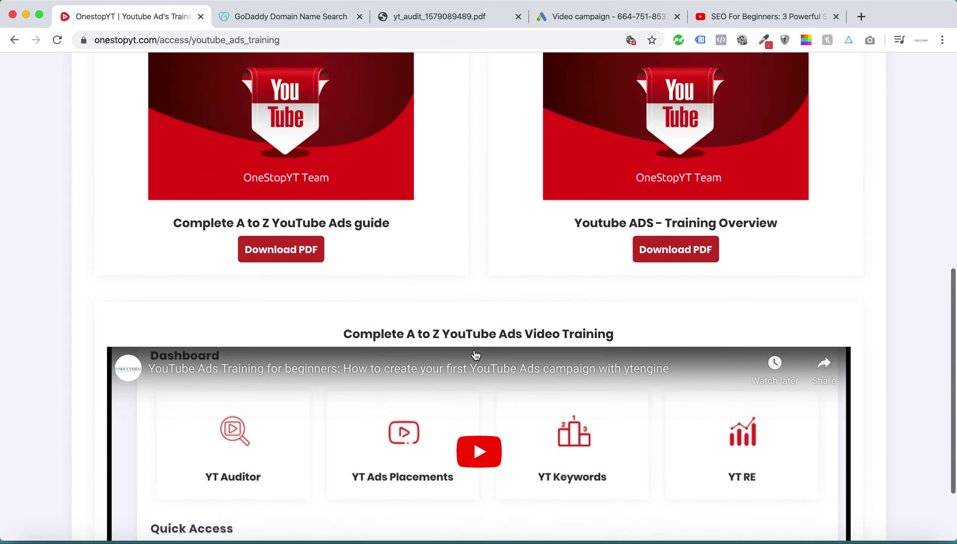
scroll(475, 356, down, 7)
scroll(459, 353, up, 14)
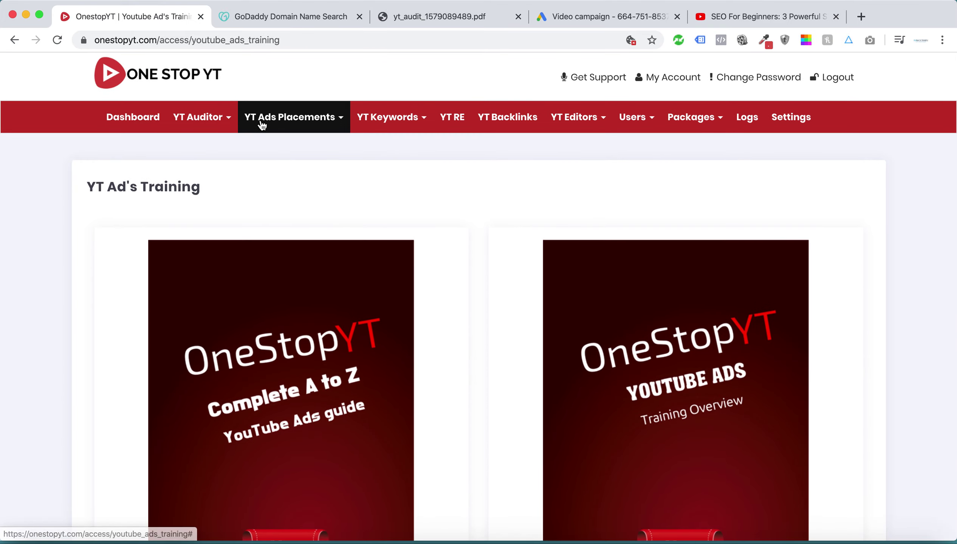
click(150, 114)
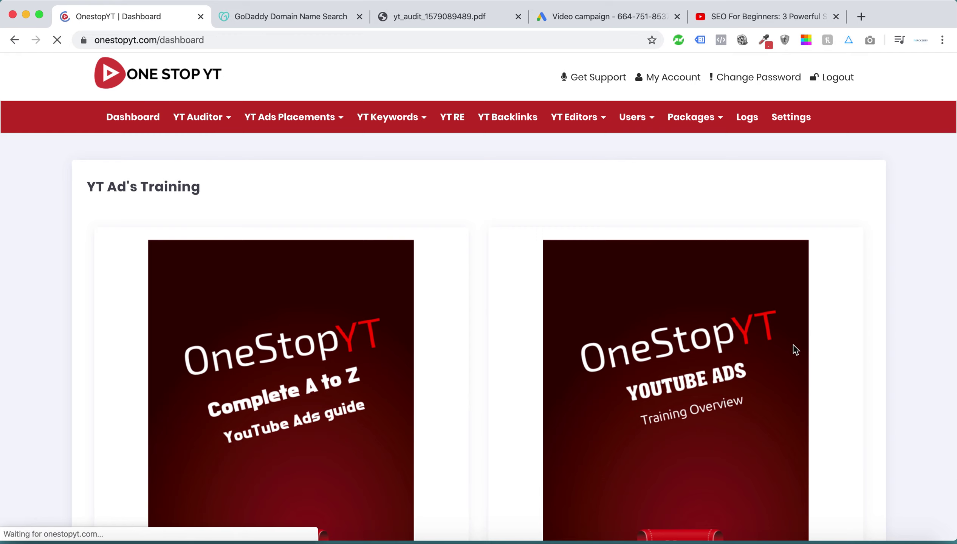
Step: Scroll down to the Bonuses, then bring up the onestopyt Sales Funnel document in Word
scroll(794, 399, down, 2)
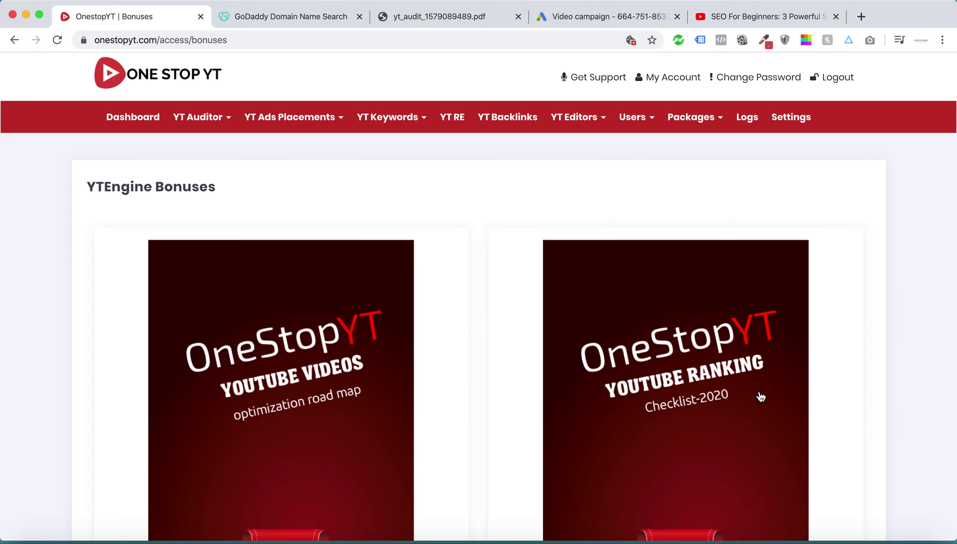
scroll(761, 396, down, 10)
scroll(761, 396, down, 15)
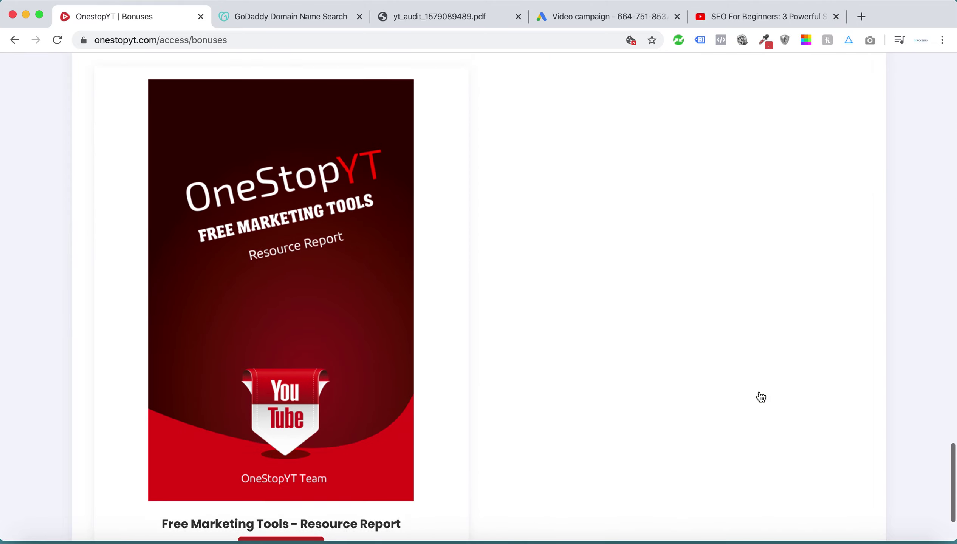
scroll(852, 519, up, 5)
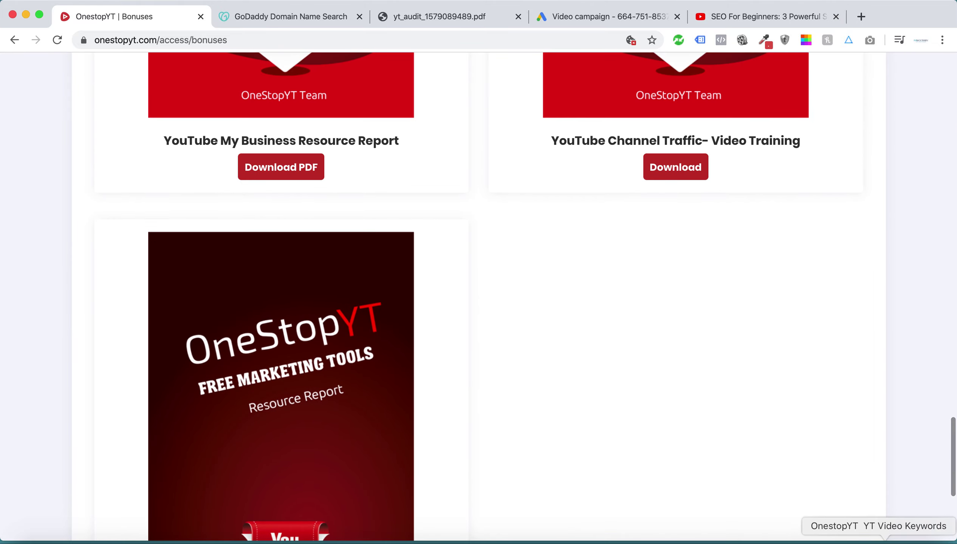
click(855, 540)
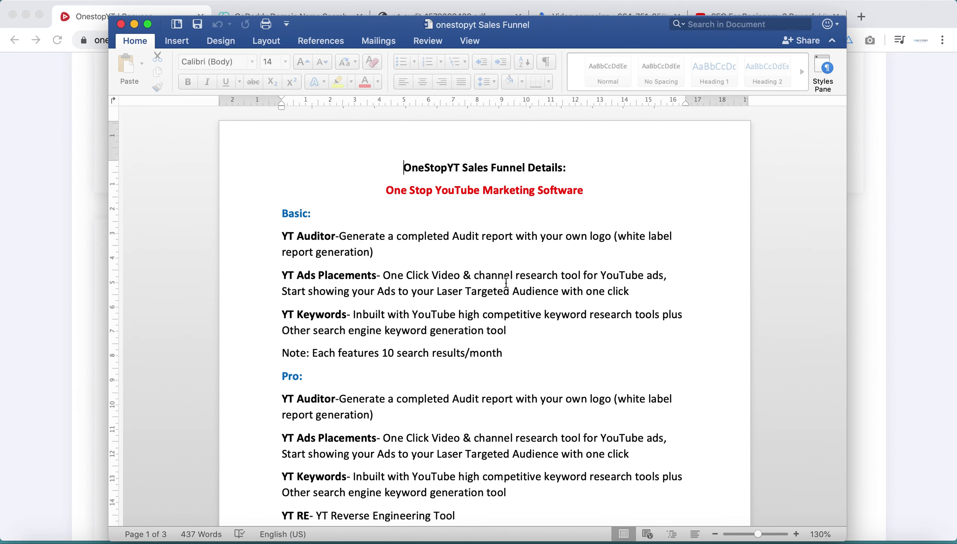
scroll(484, 273, down, 20)
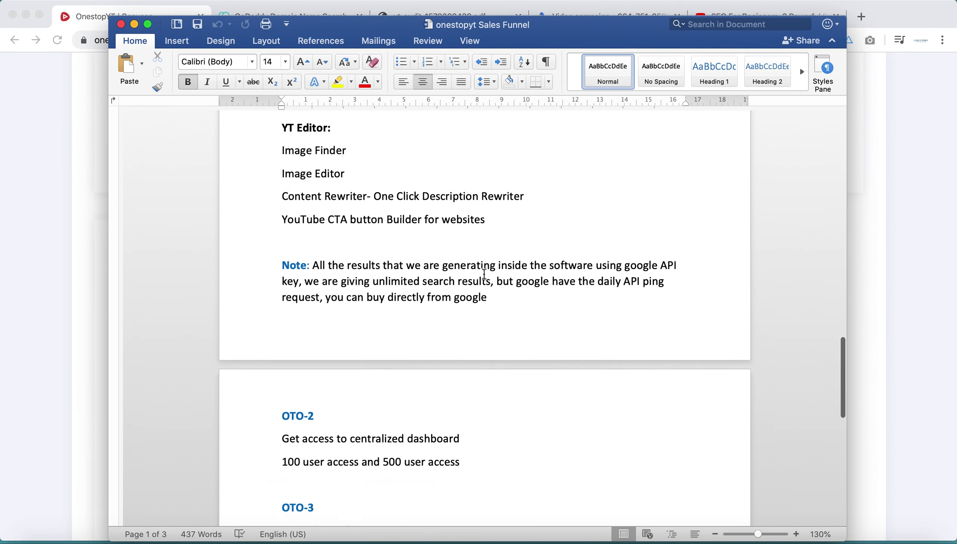
scroll(484, 274, down, 5)
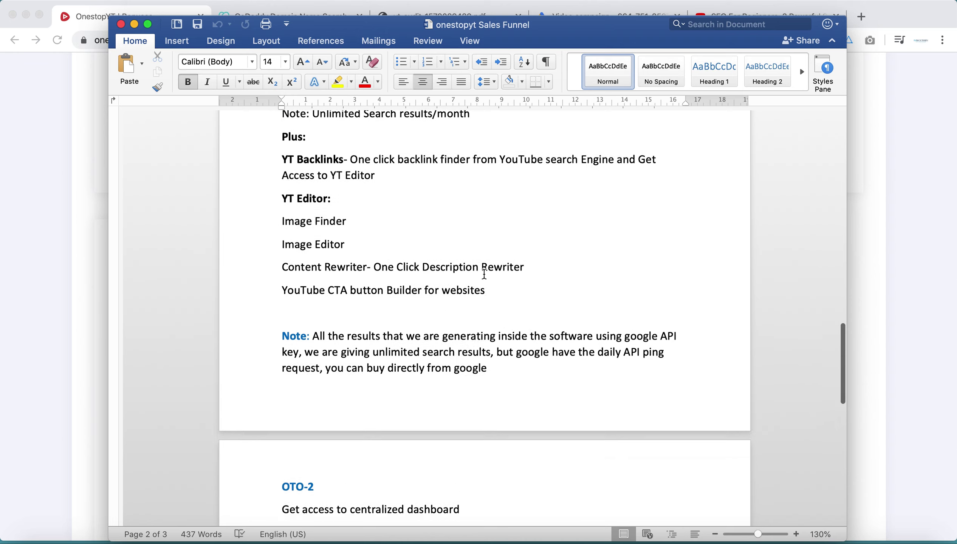
scroll(484, 274, down, 15)
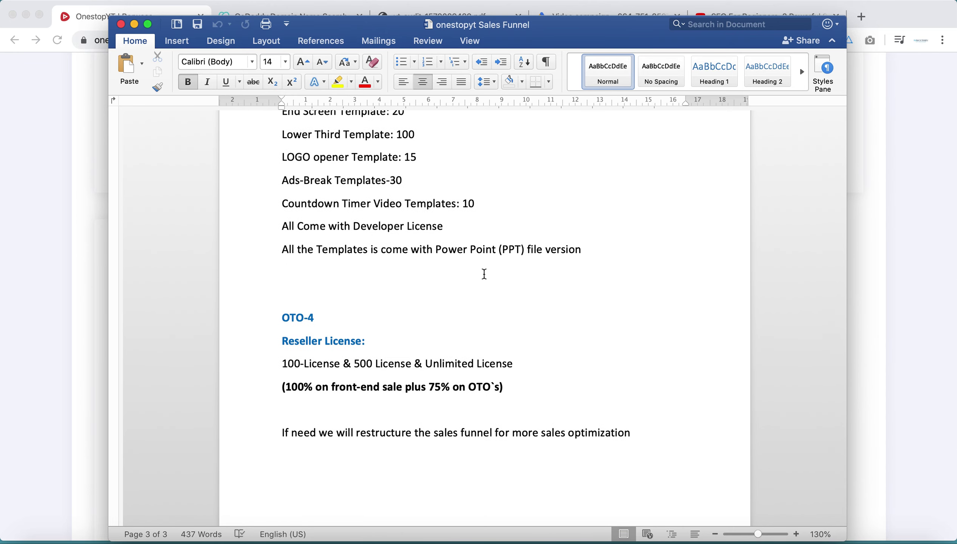
scroll(485, 274, up, 15)
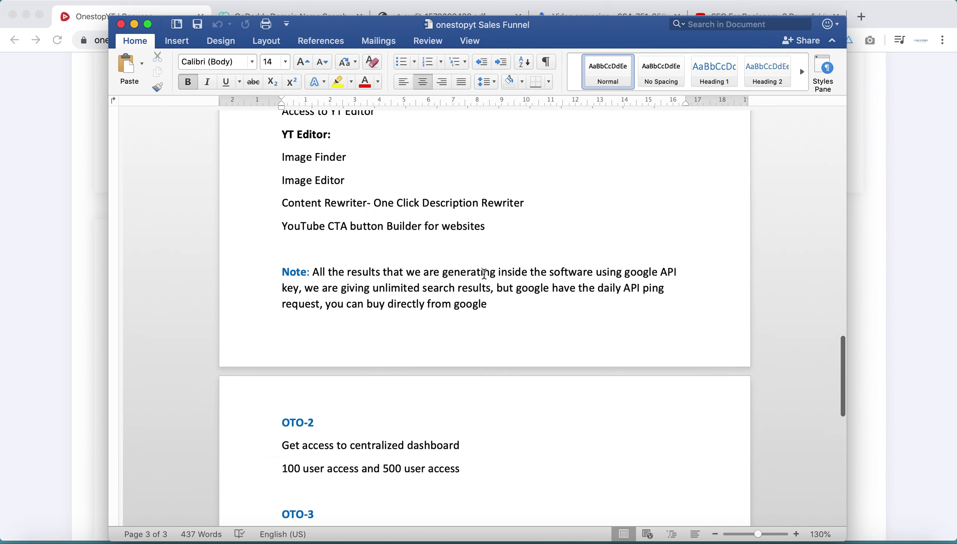
scroll(484, 274, up, 5)
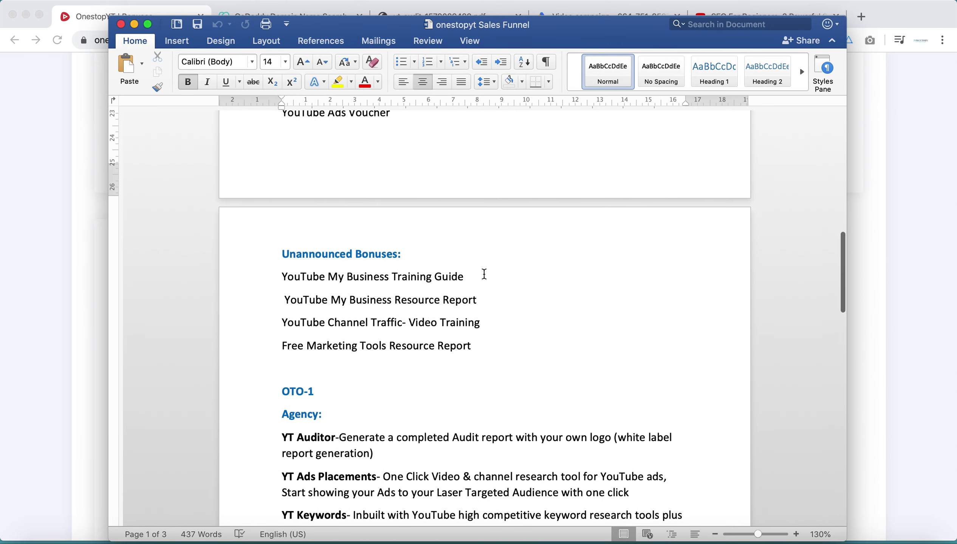